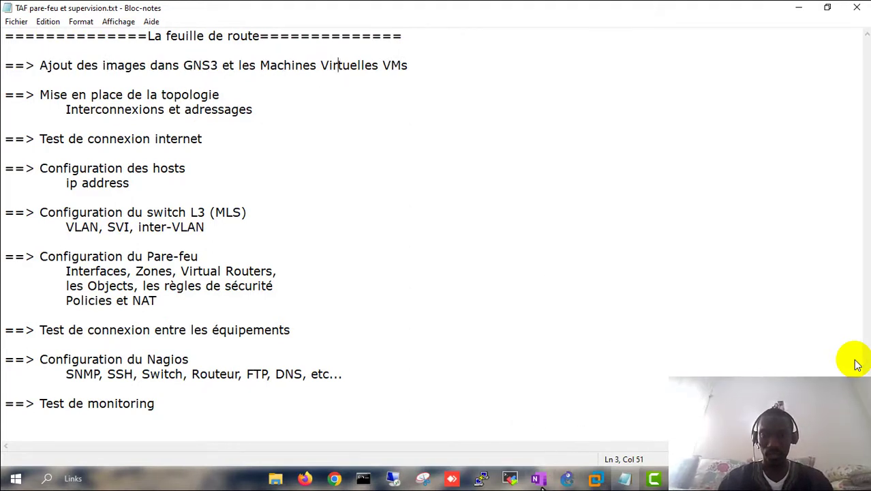
# In the OneNote network diagram, highlight Server2016, PC2, PC4 and Nagios in yellow, marking PC2 "UBu" and PC4 "X".
pyautogui.moveTo(536, 479)
pyautogui.click(528, 413)
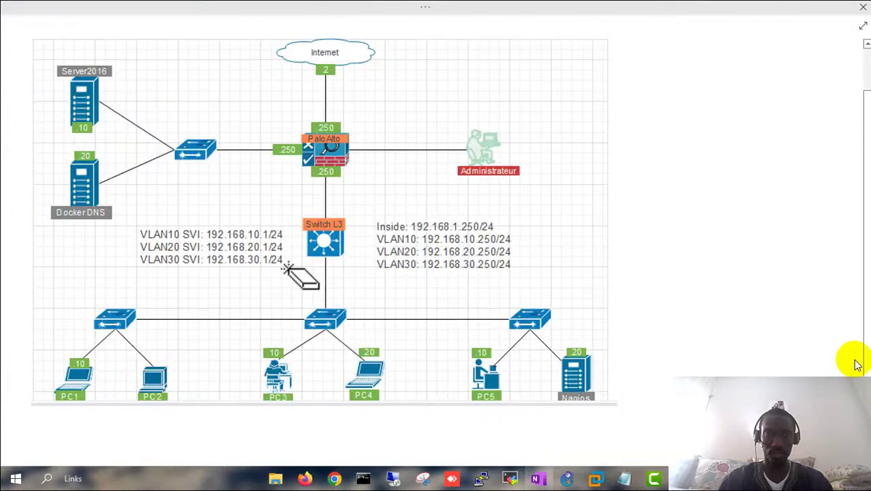
pyautogui.click(424, 8)
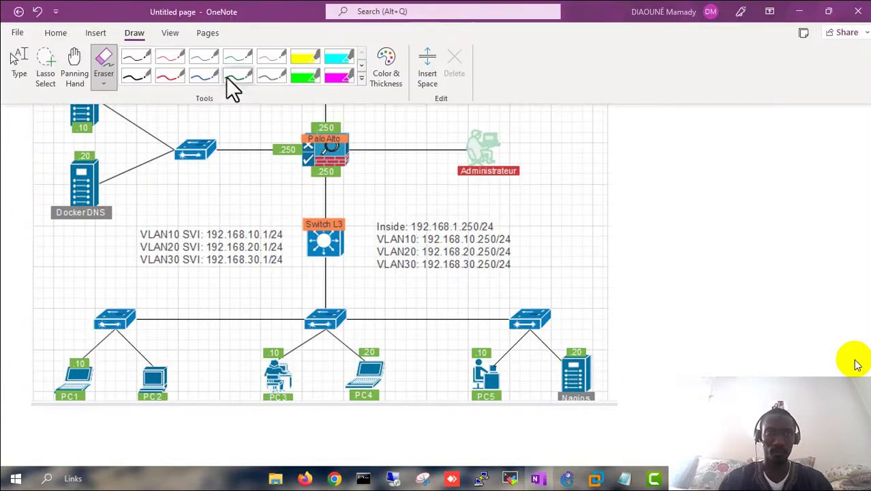
pyautogui.click(304, 60)
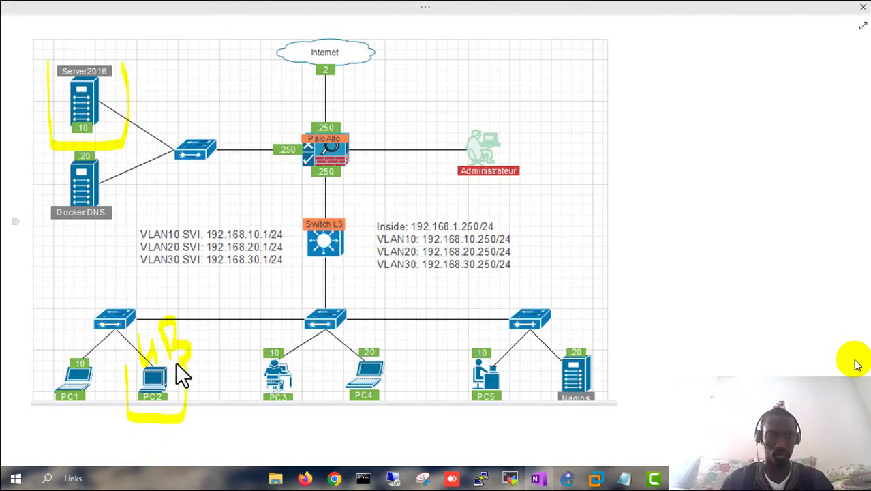
pyautogui.moveTo(176, 363); pyautogui.dragTo(203, 334)
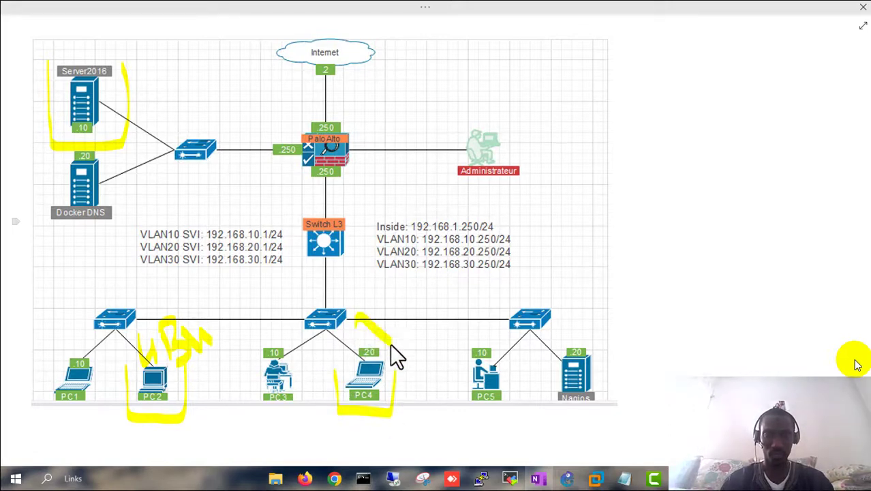
pyautogui.moveTo(372, 344); pyautogui.dragTo(383, 317)
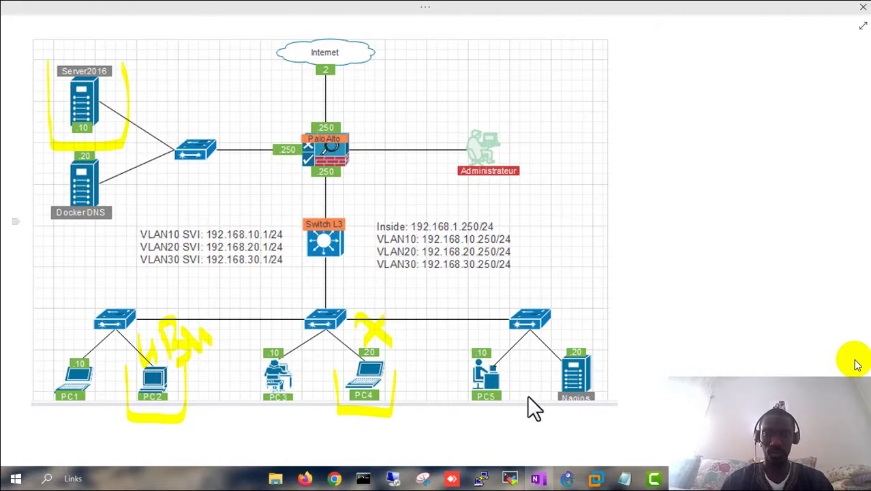
pyautogui.moveTo(558, 432); pyautogui.dragTo(602, 370)
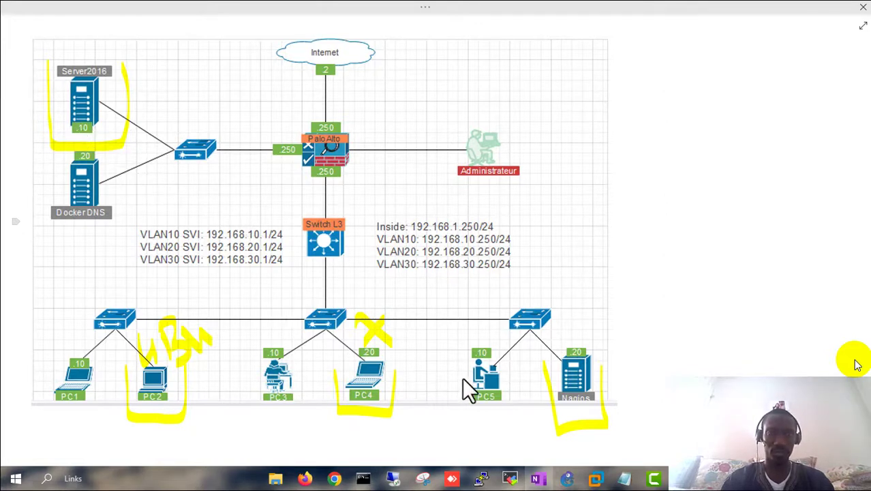
# Switch to GNS3 and create a project named "Projet Mise en place du Pare-feu PaloAlto et Supervision du réseau avec Nagios".
pyautogui.click(568, 478)
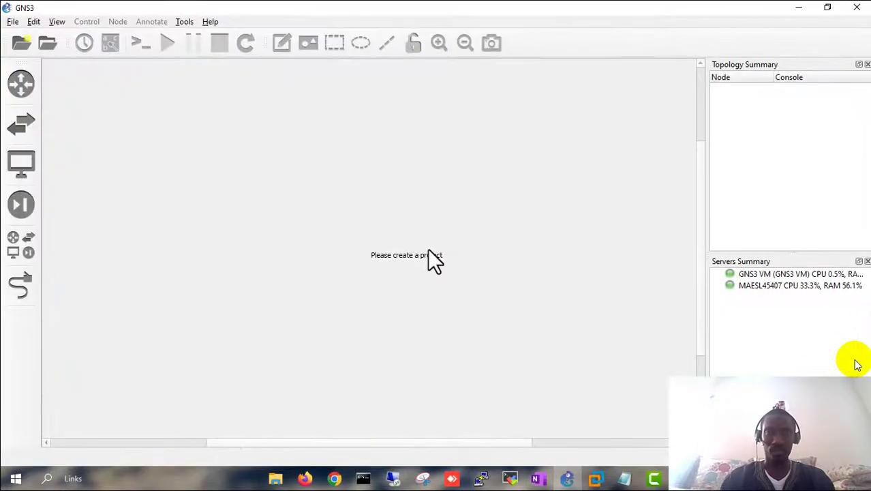
pyautogui.click(20, 42)
pyautogui.doubleClick(240, 177)
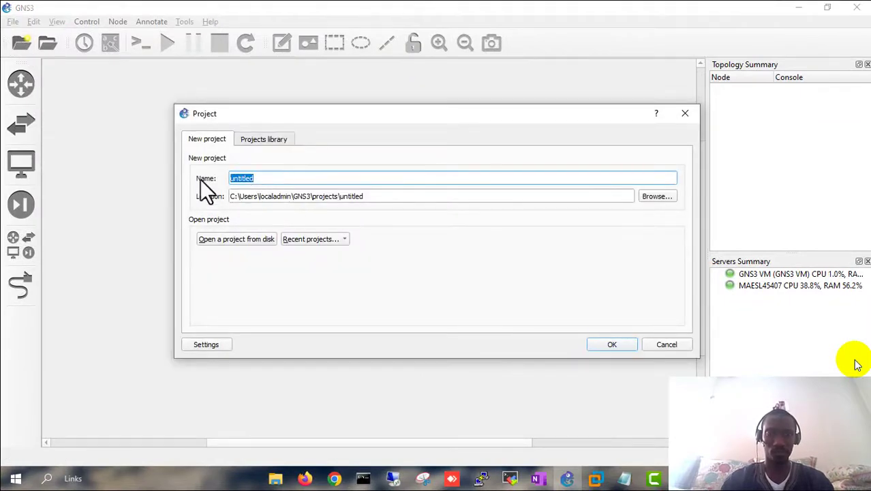
pyautogui.write('Projet Mise en place du Pare-feu PaloAlto et Supervision du réseau avec Nagios')
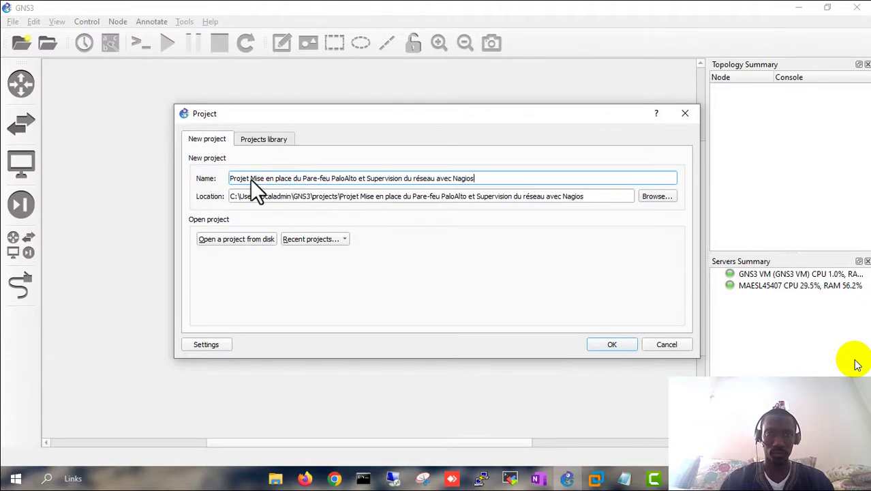
pyautogui.moveTo(252, 180); pyautogui.dragTo(287, 180)
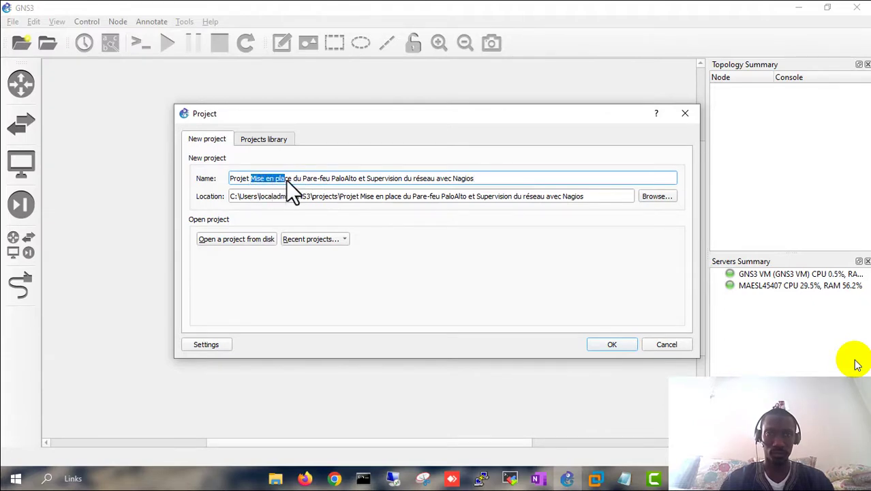
pyautogui.click(617, 346)
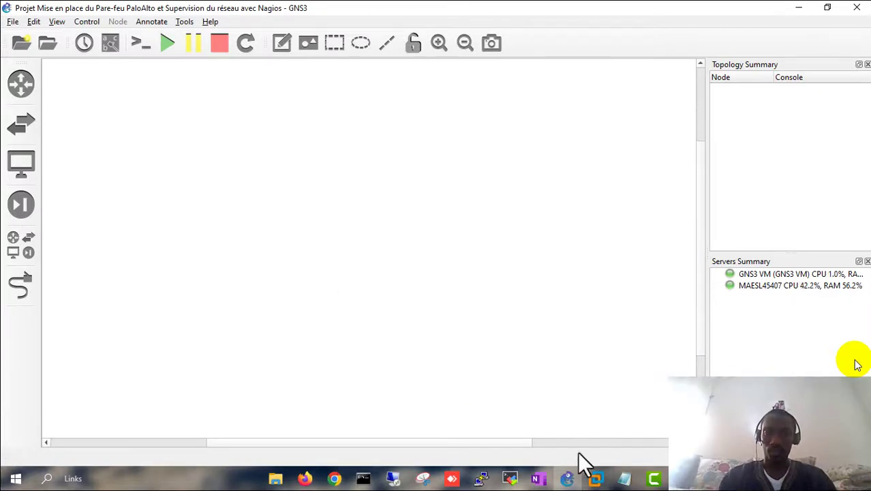
# Switch to VMware Workstation and open the nagiosxi-5.8.10-64, Windows 7 x64, Windows Server 2016 and Ubuntu virtual machines.
pyautogui.click(596, 478)
pyautogui.click(557, 404)
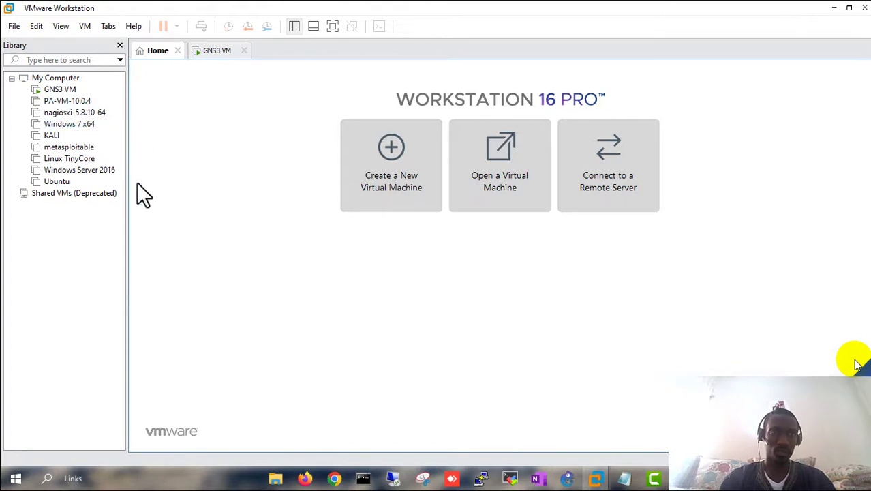
pyautogui.click(59, 114)
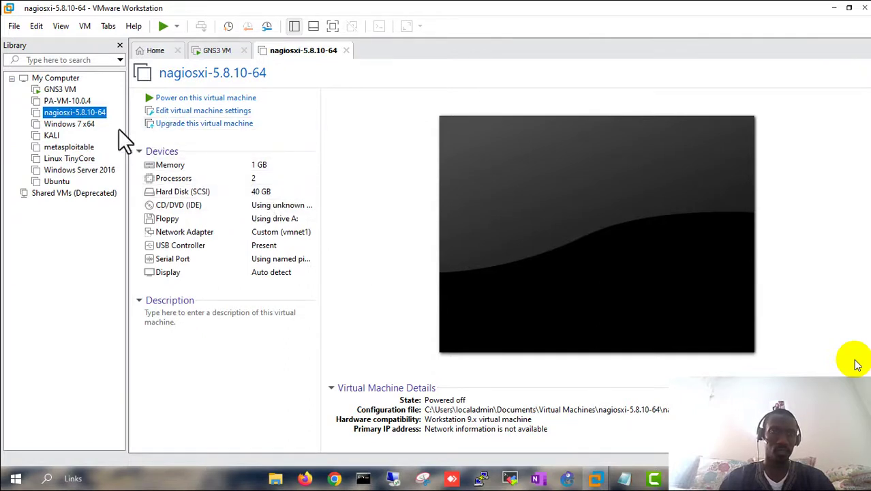
pyautogui.click(68, 125)
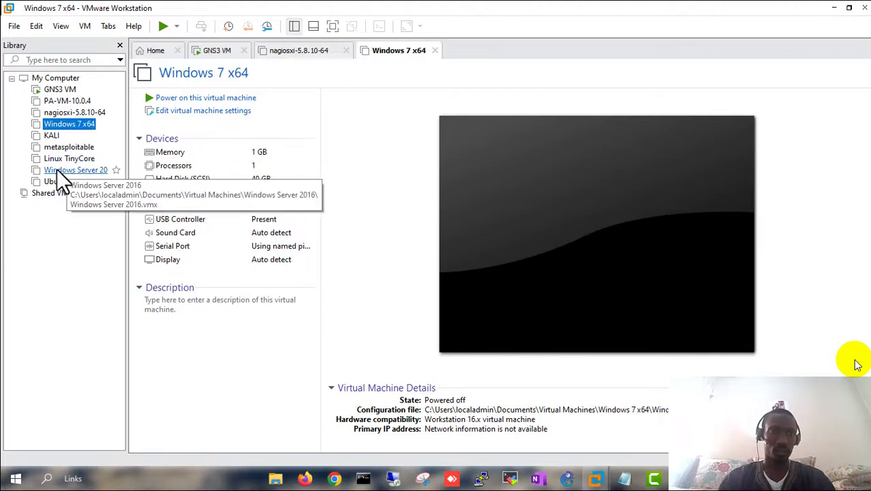
pyautogui.click(68, 170)
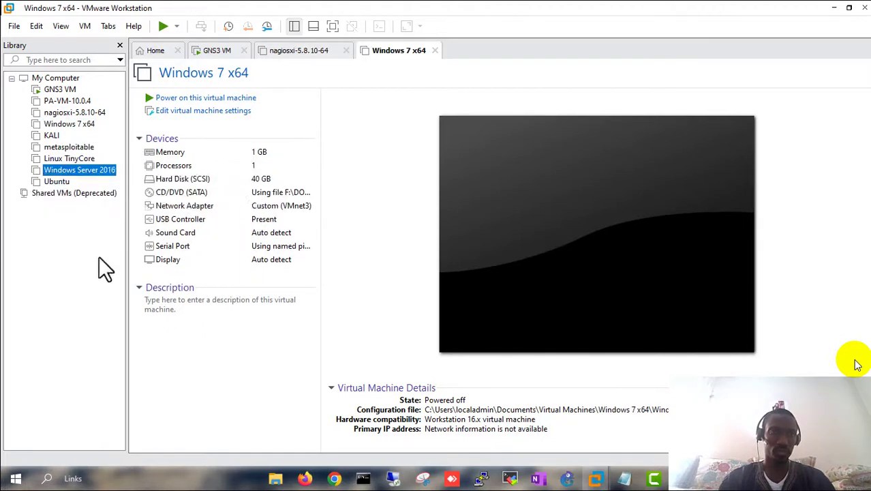
pyautogui.click(58, 181)
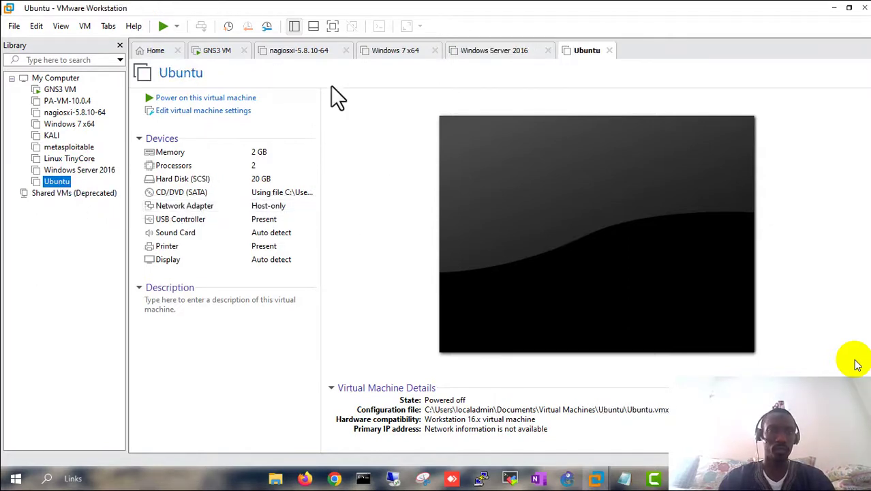
# Set the network adapter of the nagiosxi-5.8.10-64 virtual machine to Host-only.
pyautogui.click(300, 52)
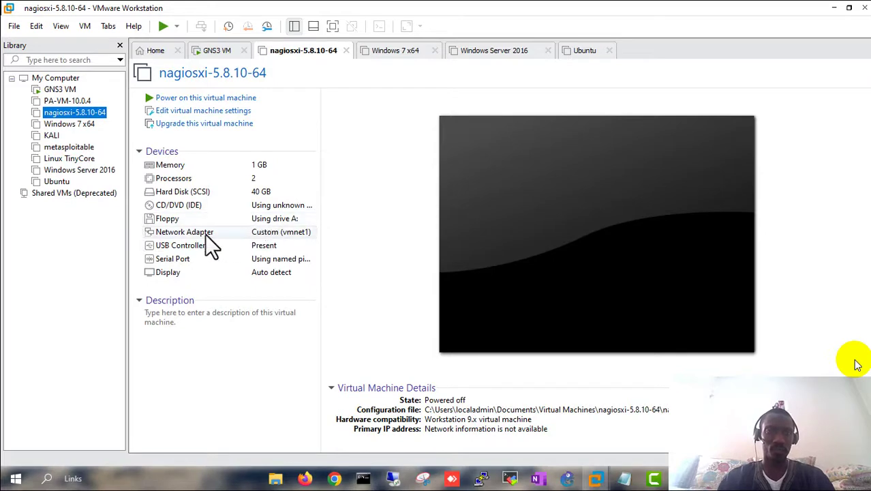
pyautogui.click(281, 232)
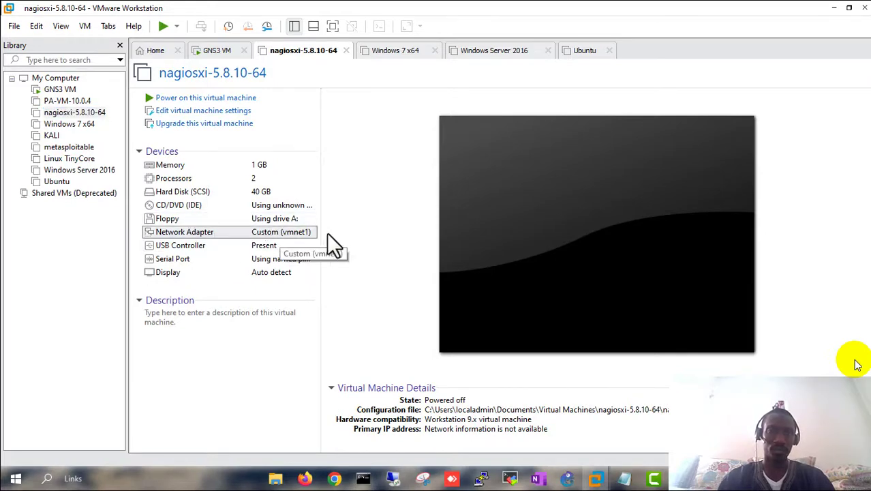
pyautogui.doubleClick(284, 234)
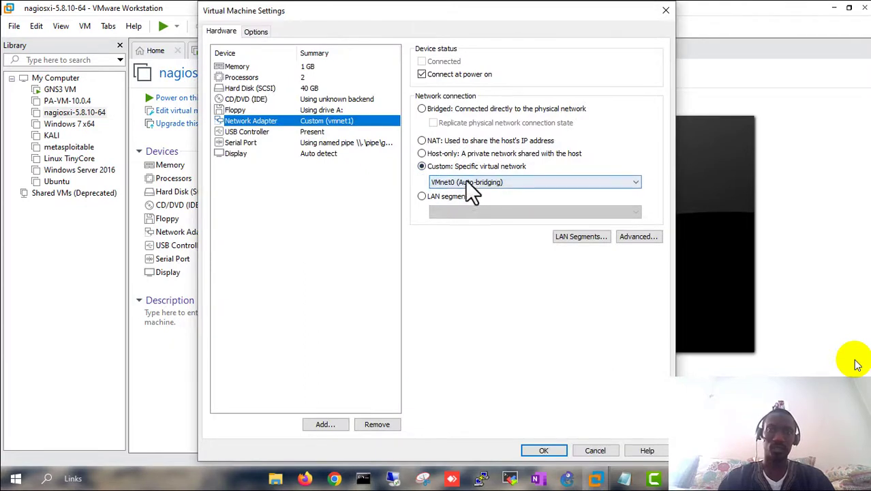
pyautogui.click(422, 152)
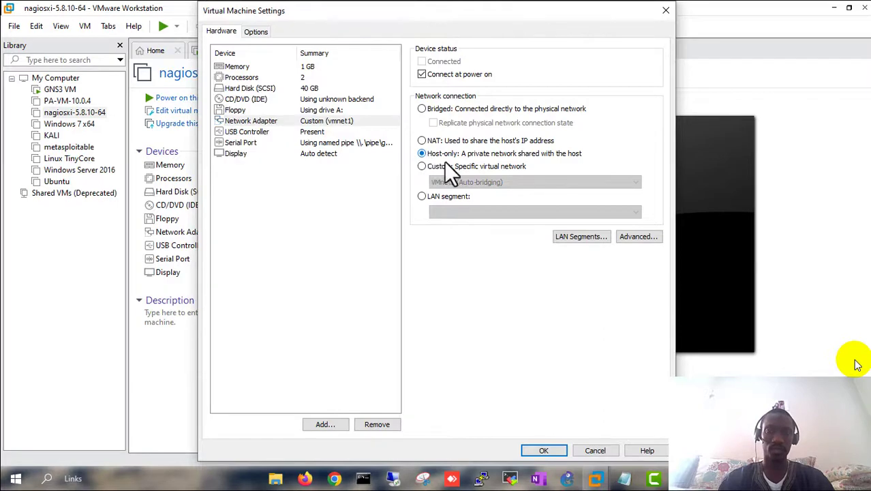
pyautogui.click(546, 453)
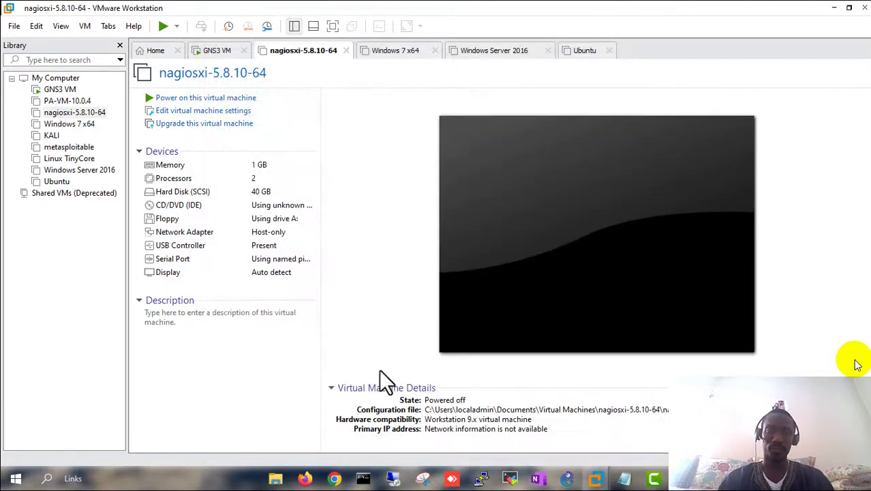
# Set the network adapter of the Windows 7 x64 virtual machine to Host-only.
pyautogui.click(392, 52)
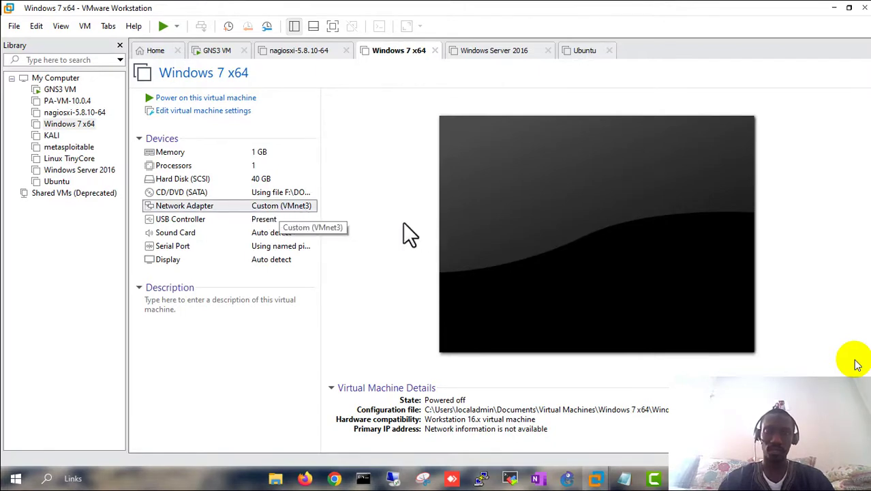
pyautogui.doubleClick(281, 205)
pyautogui.click(449, 156)
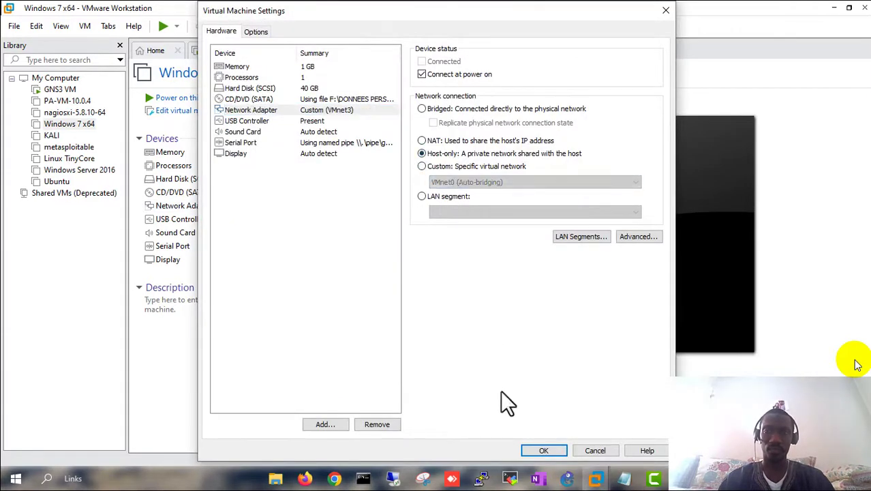
pyautogui.click(543, 450)
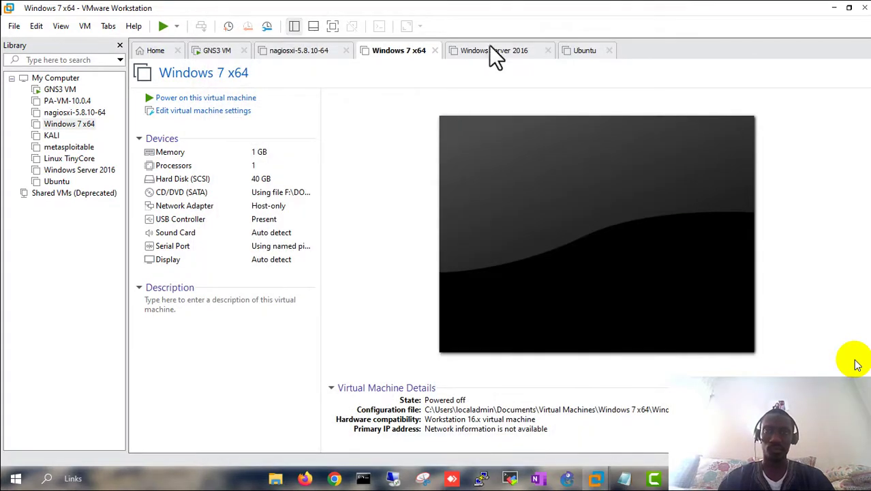
# Check the network adapter settings of the Windows Server 2016 and Ubuntu virtual machines and accept them as Host-only.
pyautogui.click(490, 45)
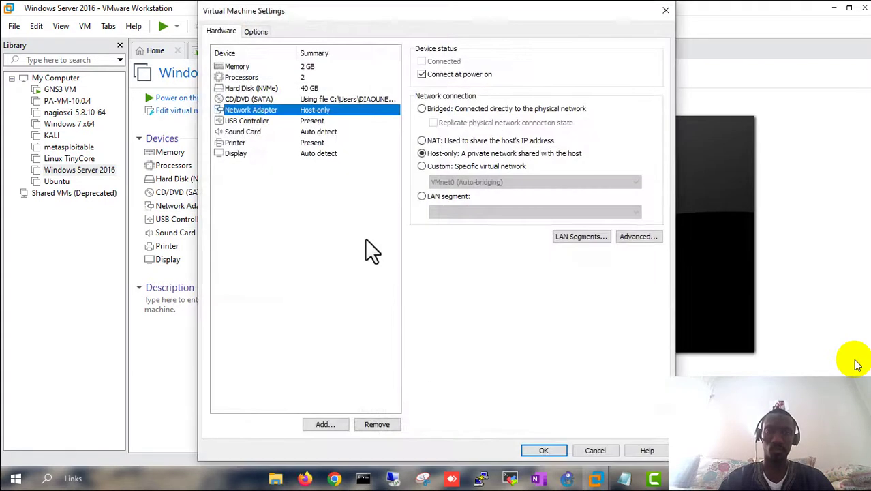
pyautogui.click(538, 450)
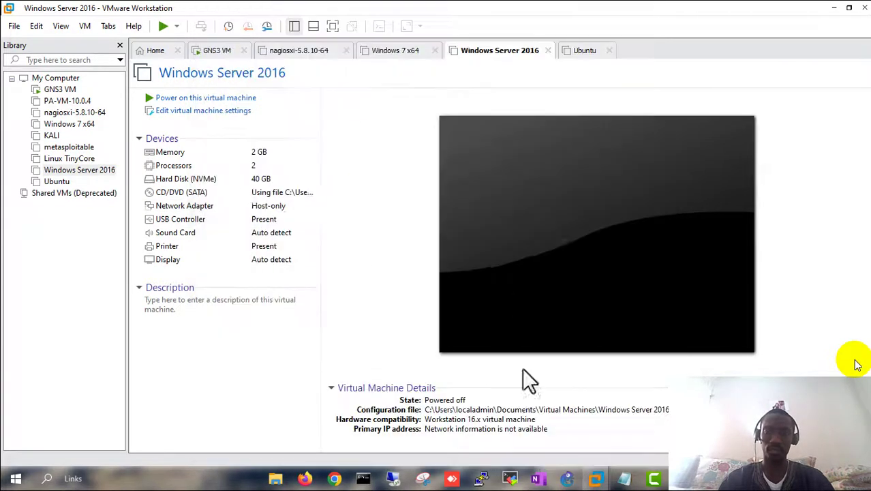
pyautogui.click(580, 52)
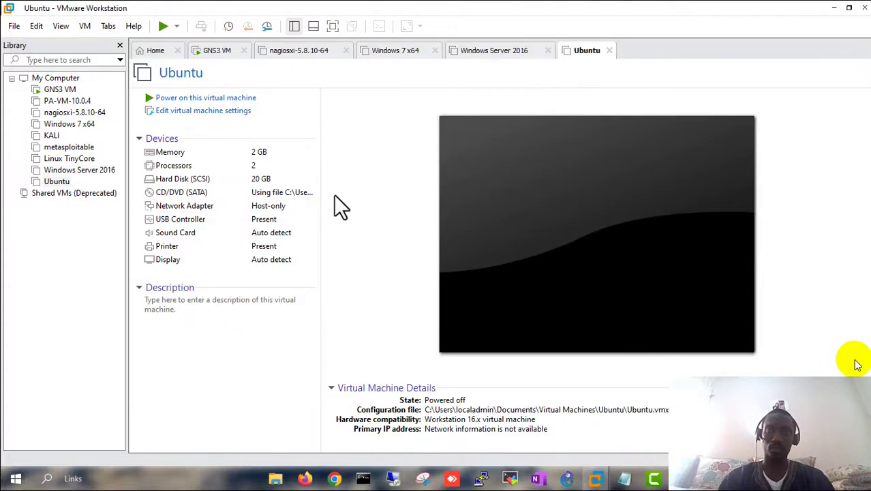
pyautogui.click(270, 207)
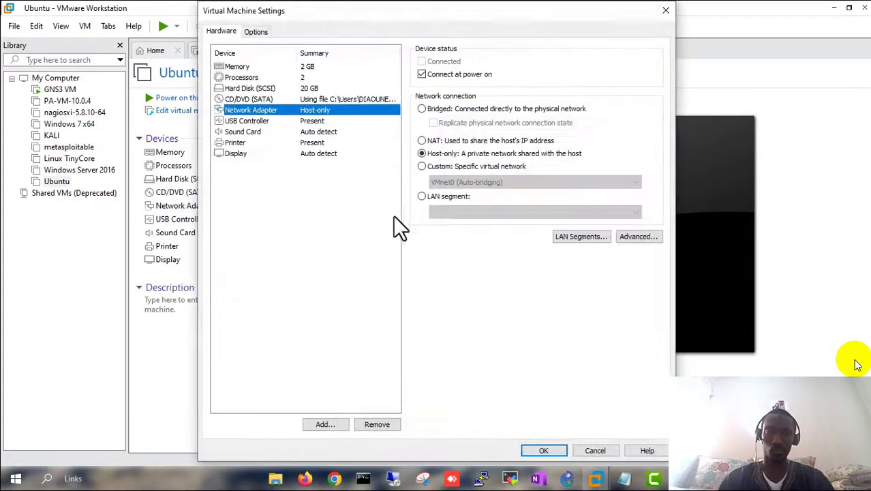
pyautogui.click(437, 154)
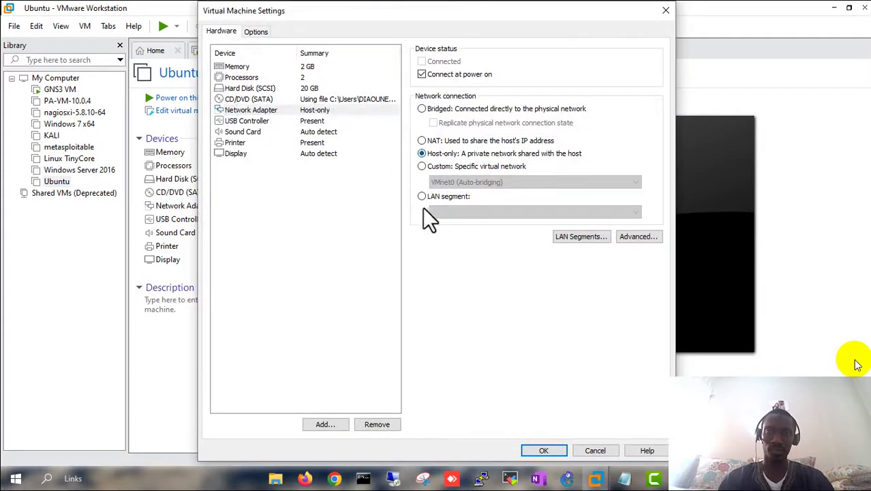
pyautogui.click(543, 450)
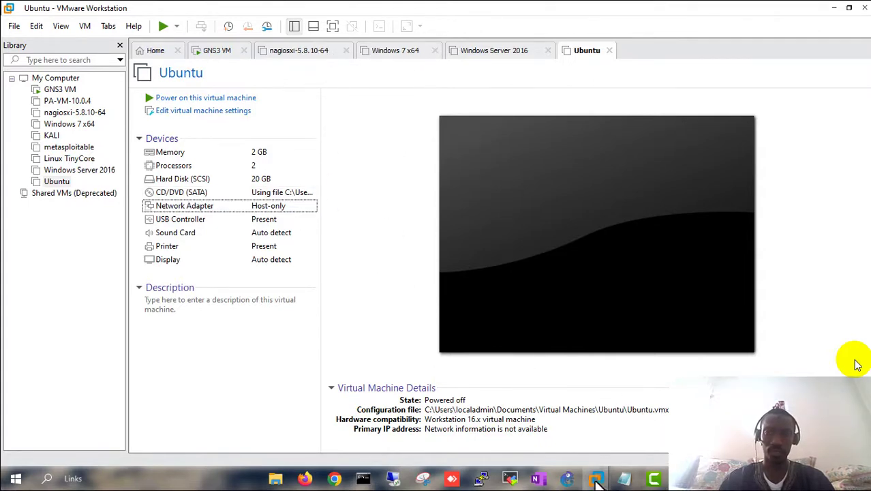
# Switch to the OneNote diagram and write the VLAN numbers 10, 20 and 30 in yellow beside the three lower switches.
pyautogui.click(539, 479)
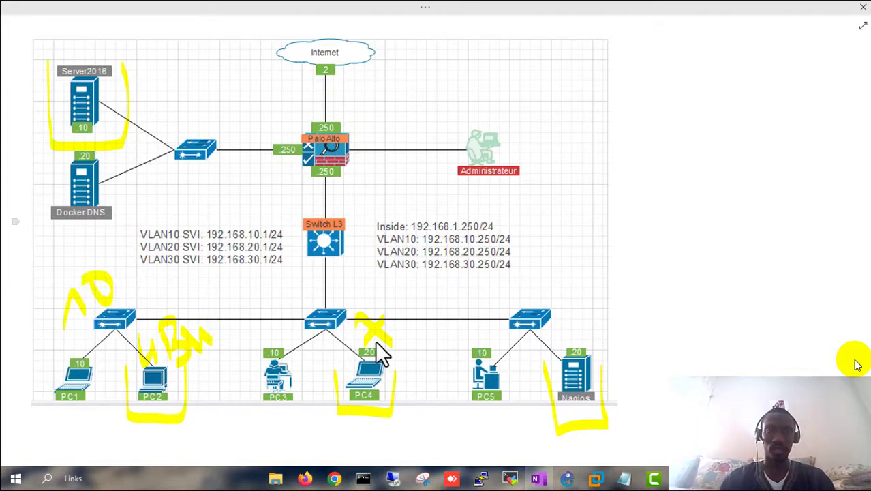
pyautogui.moveTo(272, 293); pyautogui.dragTo(300, 310)
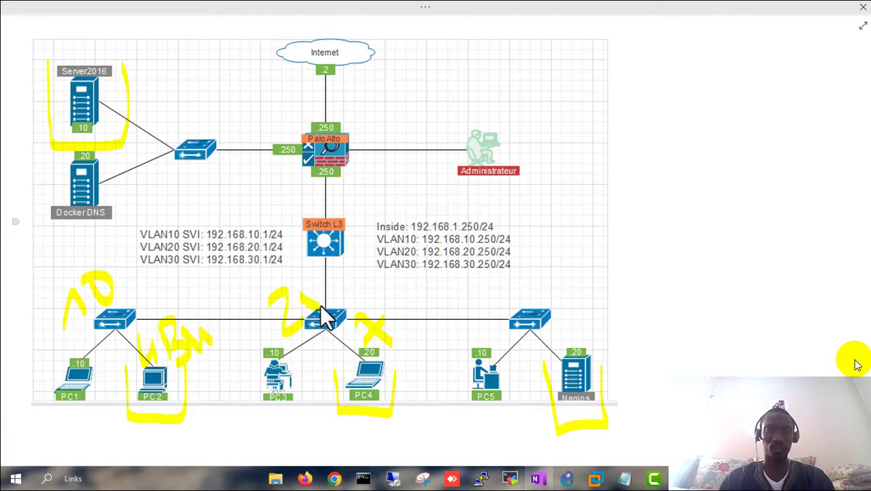
pyautogui.moveTo(315, 279); pyautogui.dragTo(308, 282)
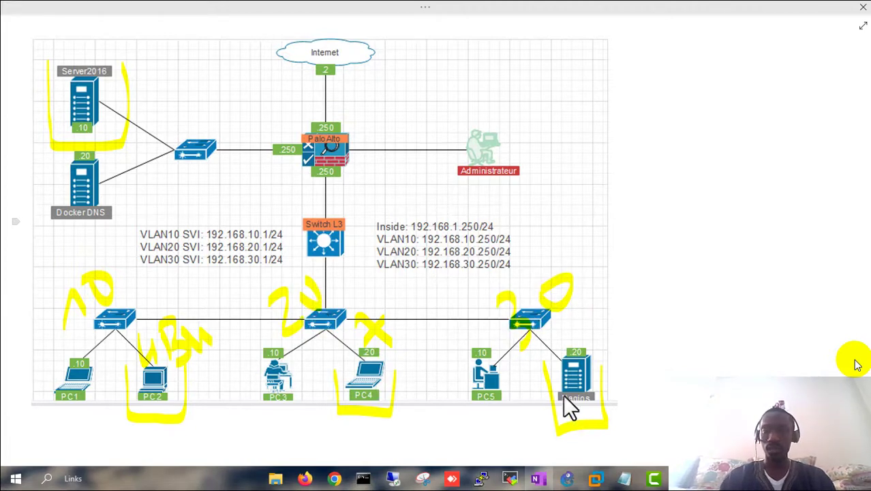
# Switch to GNS3 and delete the existing Ubuntu template from the VMware VM templates in the preferences.
pyautogui.click(567, 479)
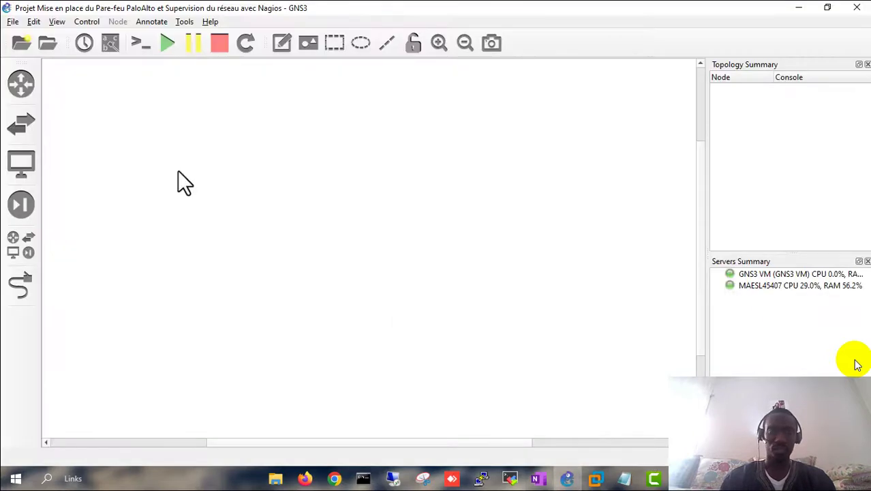
pyautogui.click(34, 22)
pyautogui.click(60, 80)
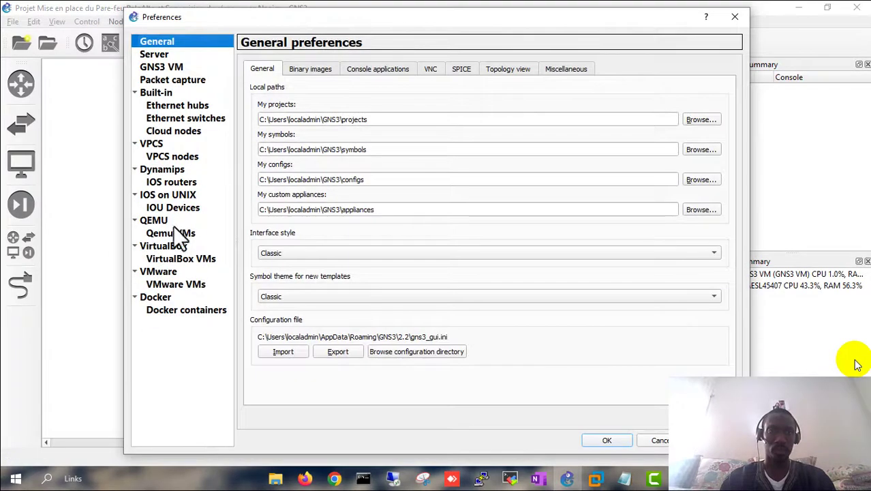
pyautogui.click(168, 286)
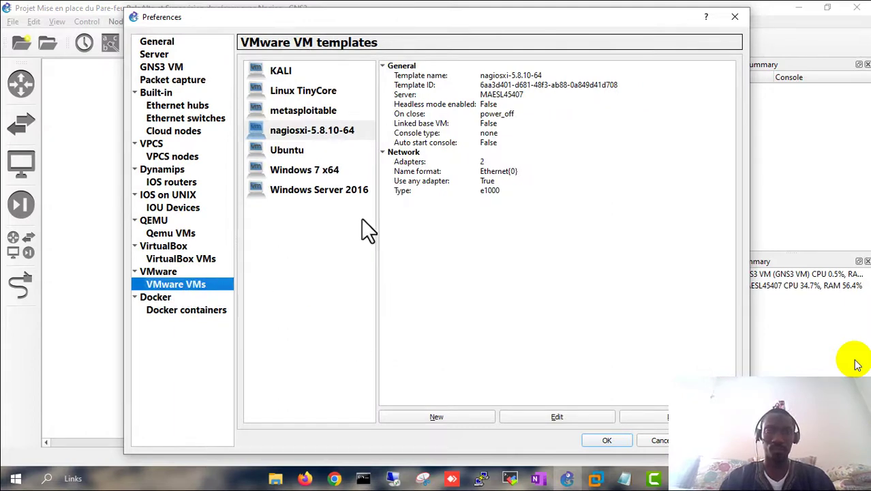
pyautogui.click(289, 151)
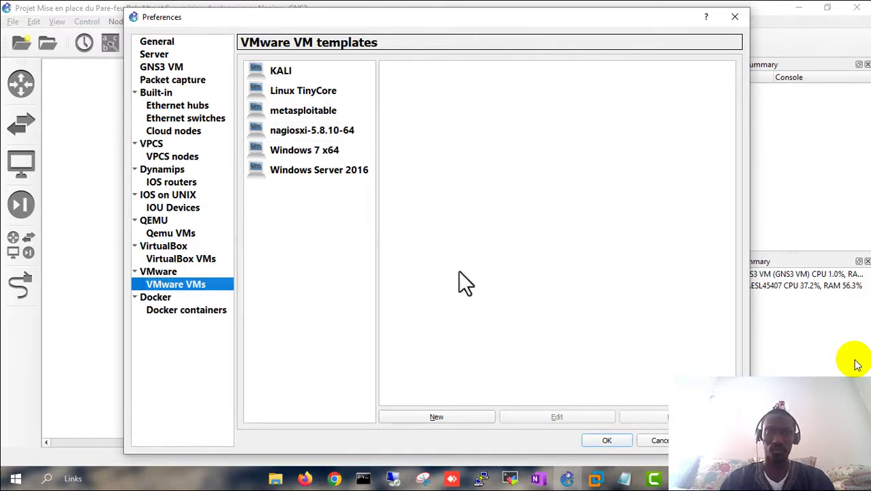
# Create a new VMware VM template from the Ubuntu virtual machine, run on the local computer.
pyautogui.click(436, 417)
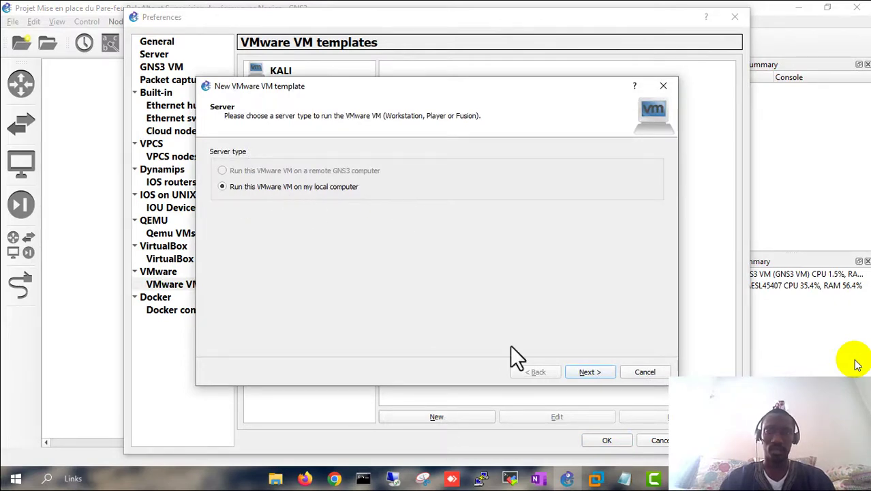
pyautogui.click(597, 371)
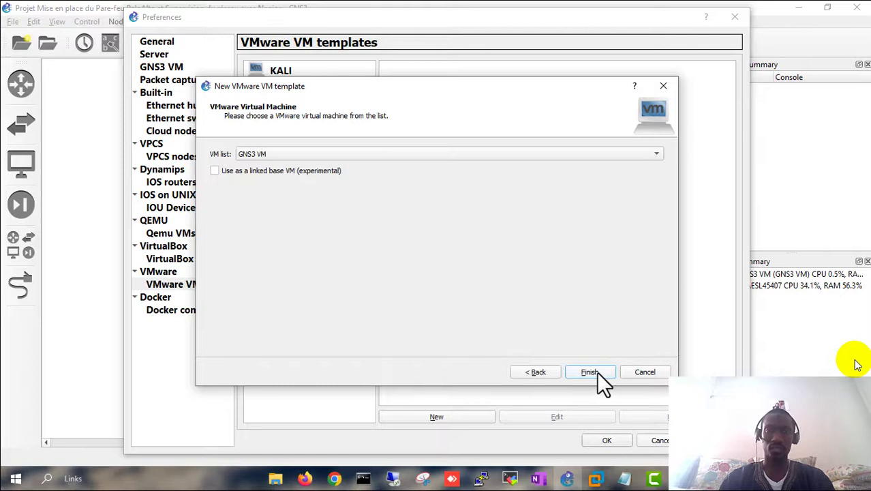
pyautogui.click(274, 157)
pyautogui.click(254, 181)
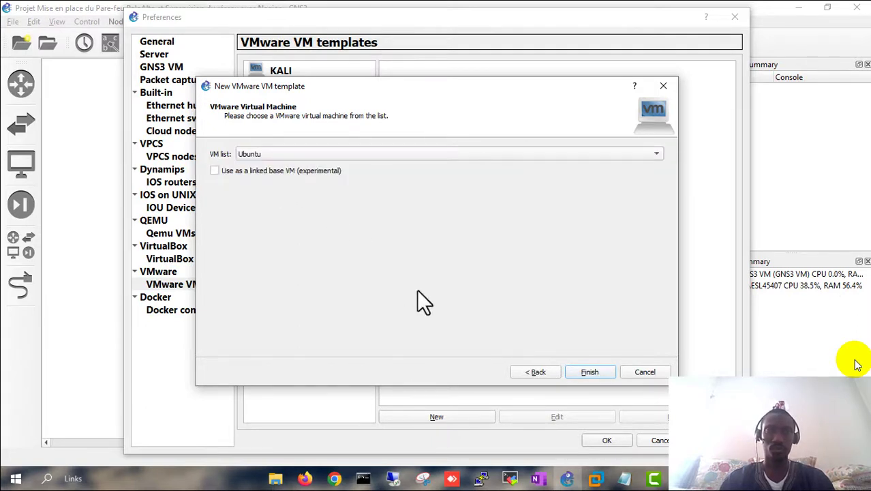
pyautogui.click(590, 371)
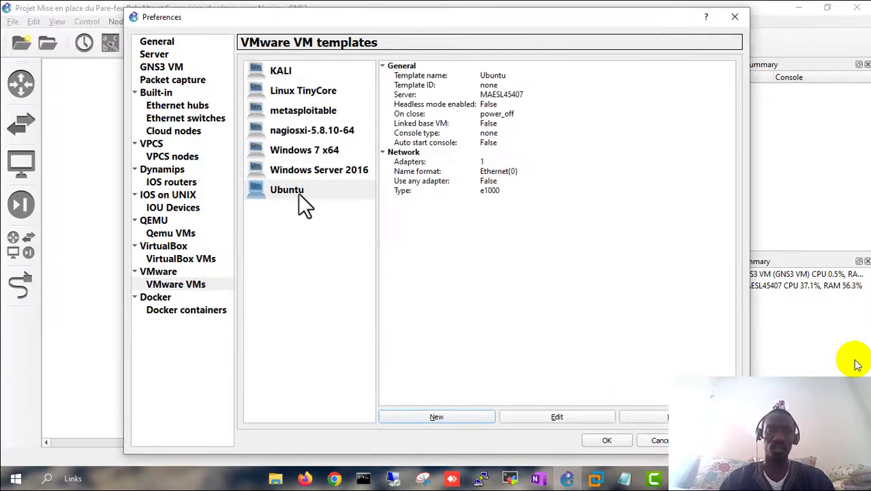
# Allow GNS3 to override non custom VMware adapters in the Ubuntu template's network settings and save the preferences.
pyautogui.click(293, 190)
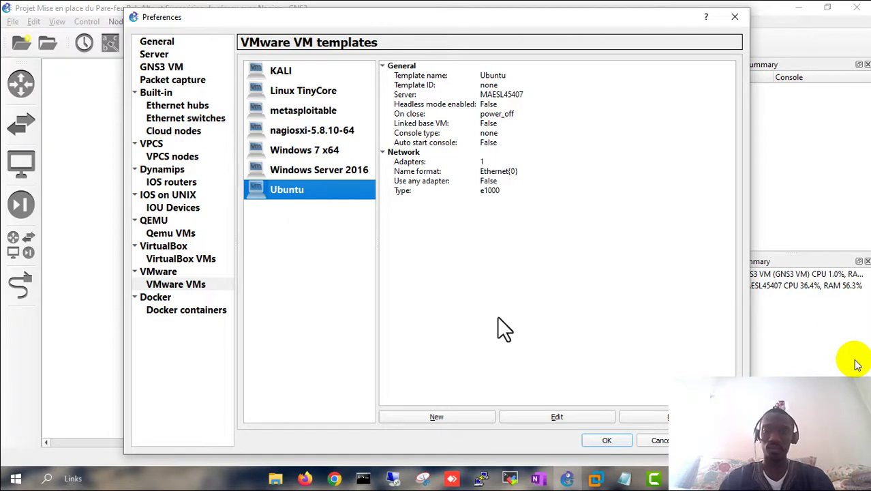
pyautogui.click(557, 416)
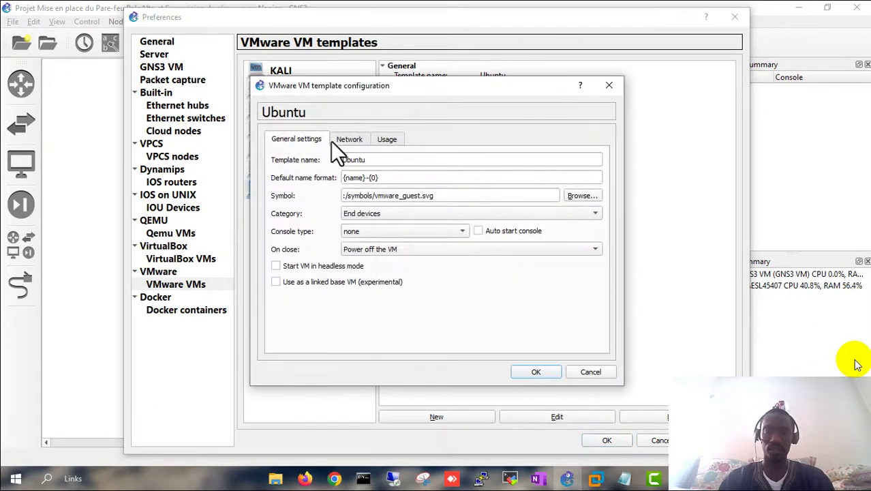
pyautogui.click(353, 139)
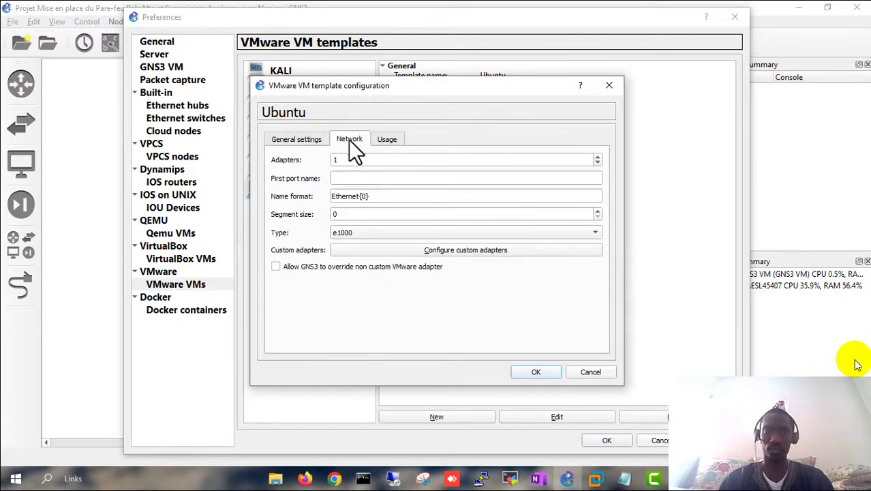
pyautogui.click(275, 266)
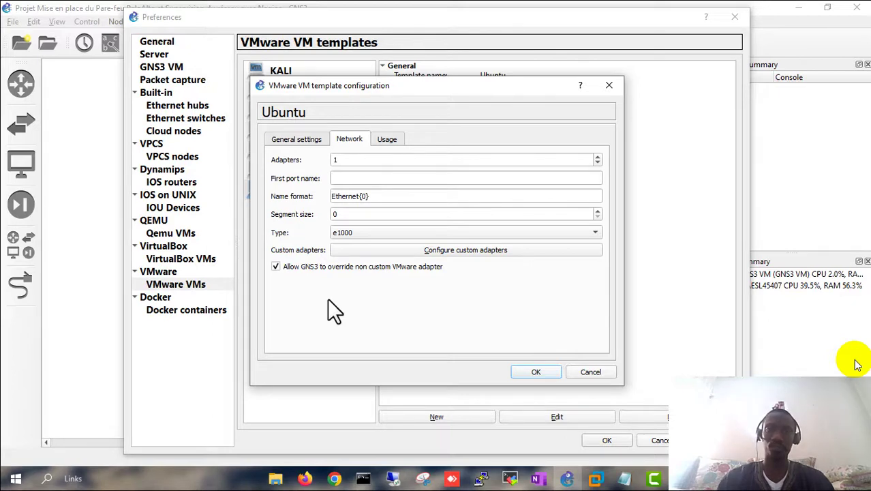
pyautogui.click(536, 372)
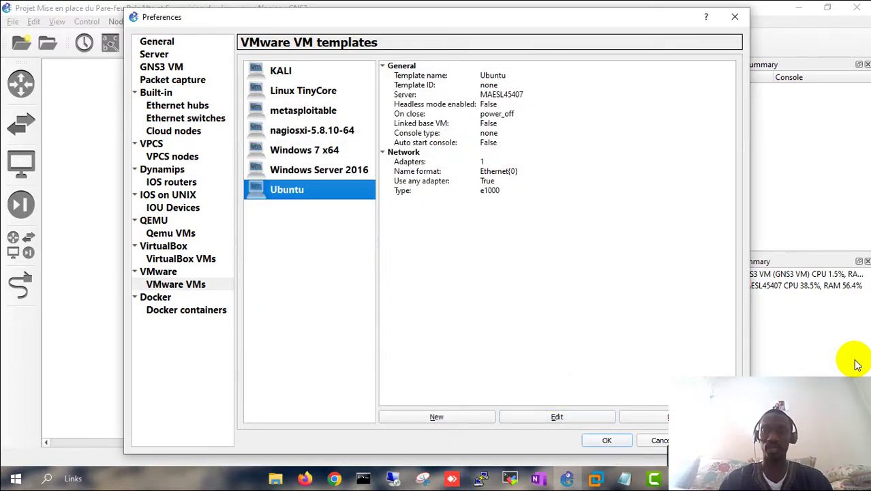
pyautogui.click(607, 440)
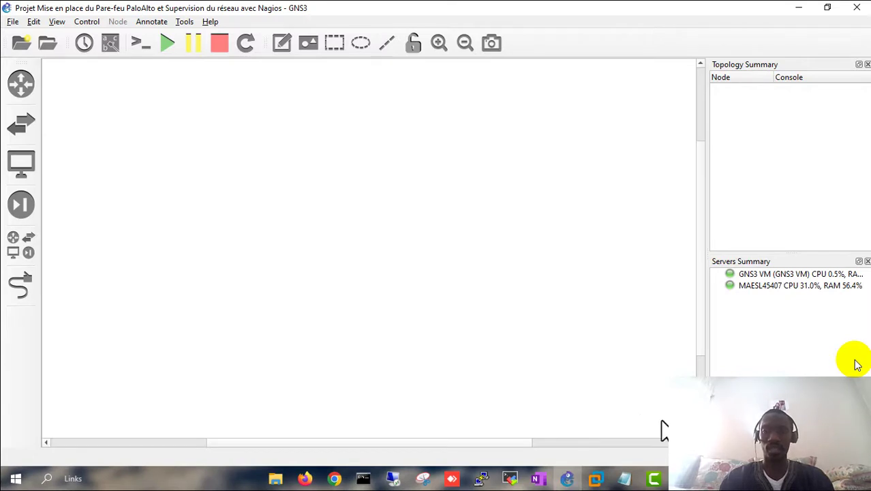
# Check the roadmap's item on adding images in Notepad, and circle the server-side switch and Switch L3 in yellow on the OneNote diagram.
pyautogui.click(621, 481)
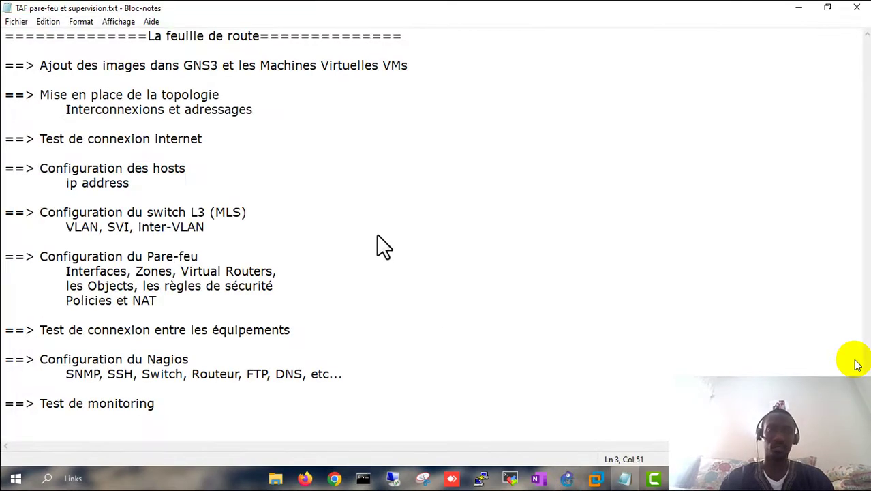
pyautogui.moveTo(99, 65); pyautogui.dragTo(165, 64)
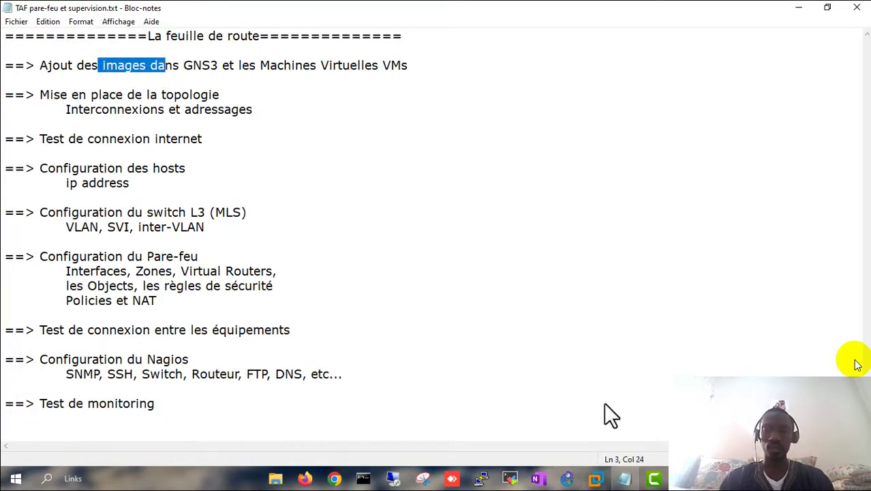
pyautogui.click(567, 478)
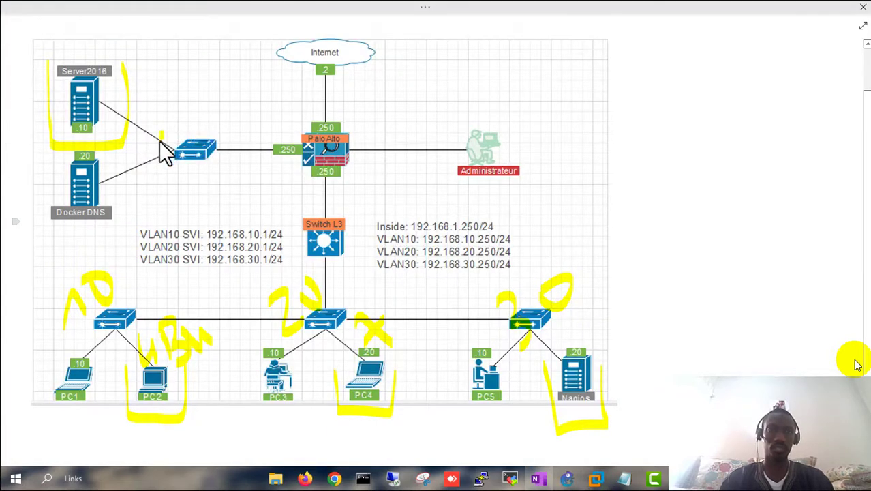
pyautogui.moveTo(160, 141); pyautogui.dragTo(151, 131)
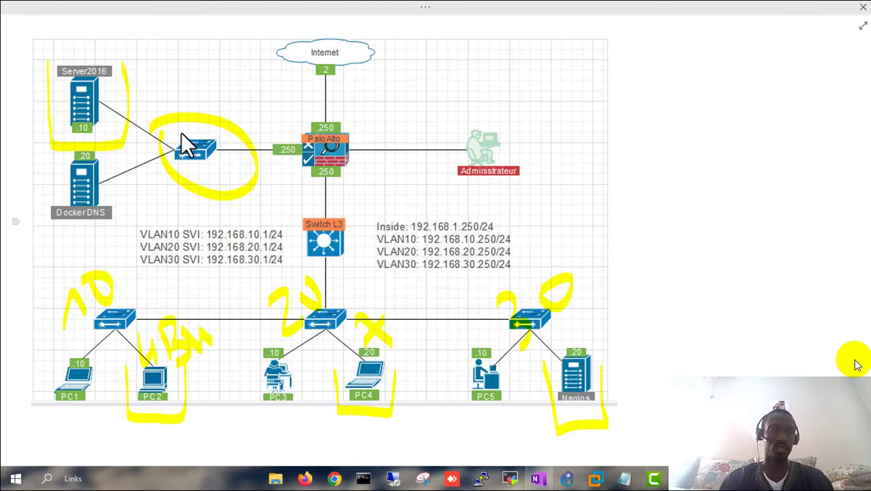
pyautogui.moveTo(176, 134); pyautogui.dragTo(205, 133)
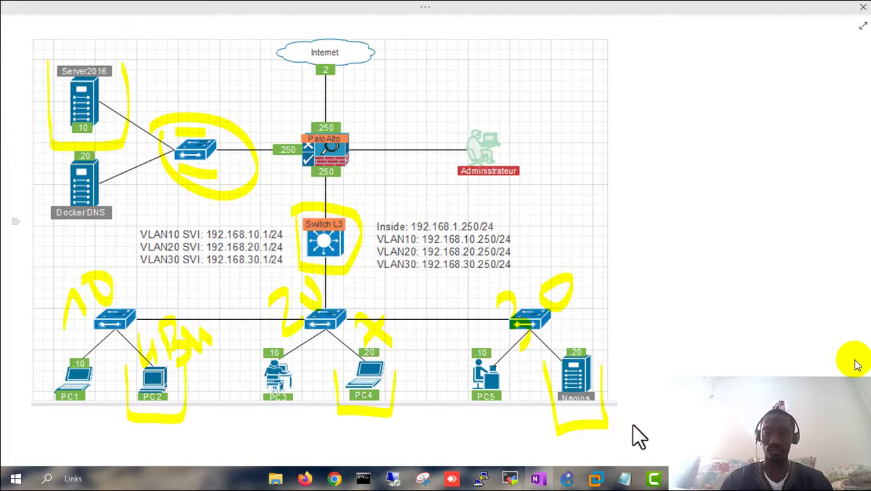
# Switch to GNS3 and start a new template from the server's appliances, installing the Cisco IOU L2 switch on the GNS3 VM.
pyautogui.click(567, 478)
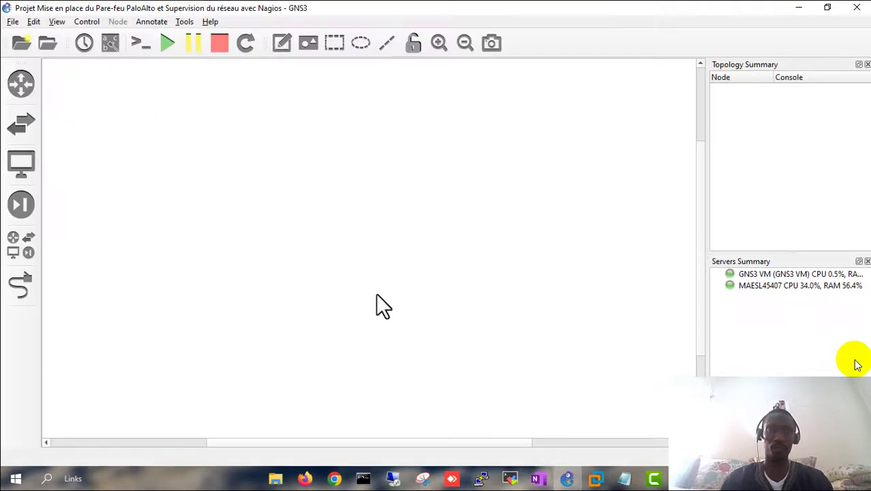
pyautogui.click(13, 22)
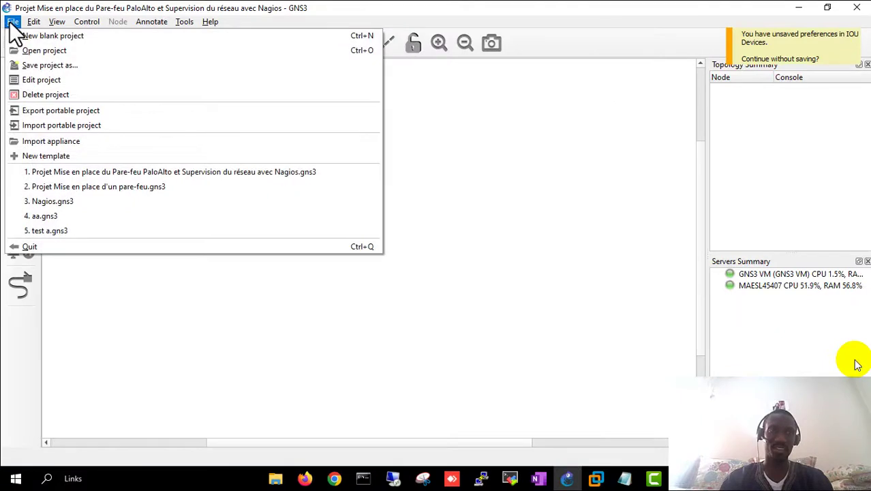
pyautogui.click(37, 157)
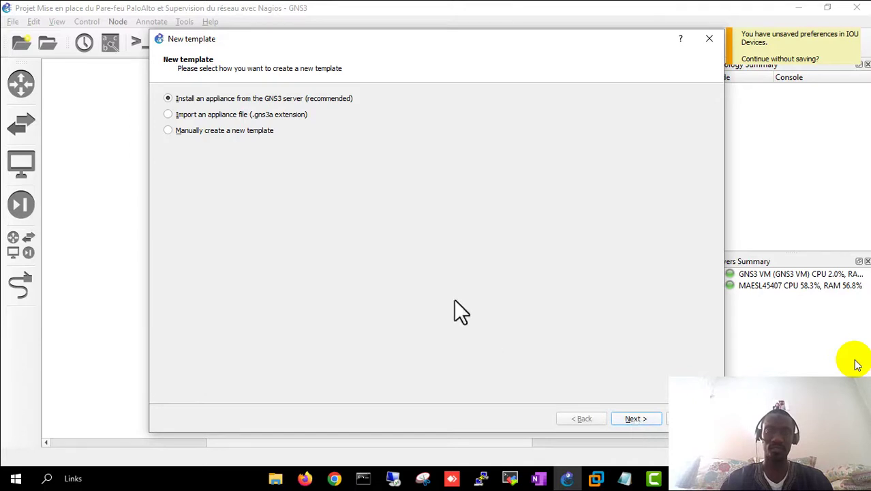
pyautogui.click(628, 419)
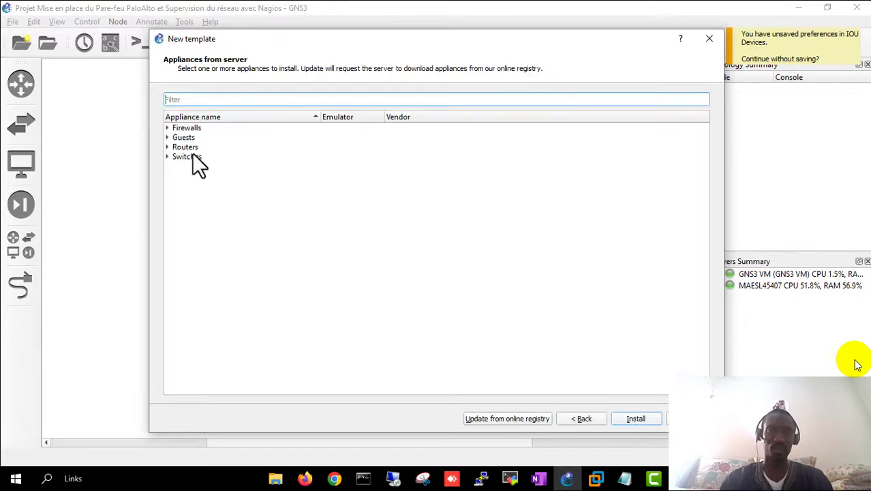
pyautogui.click(169, 156)
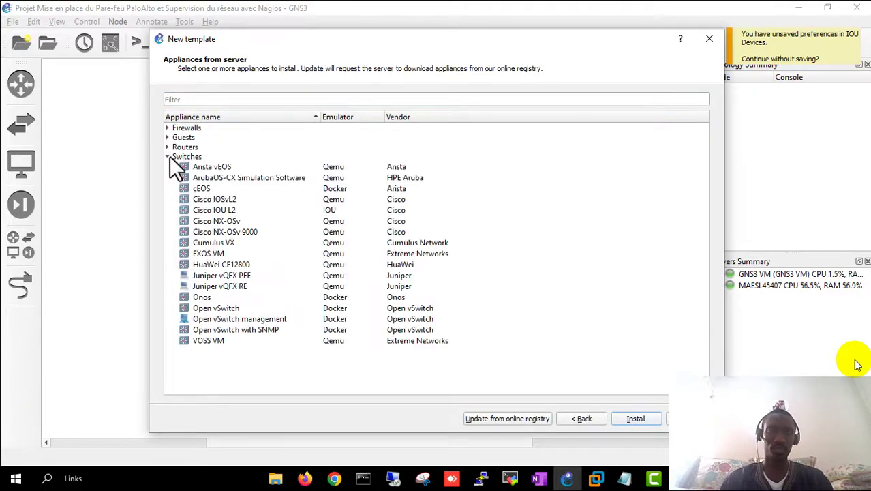
pyautogui.click(205, 211)
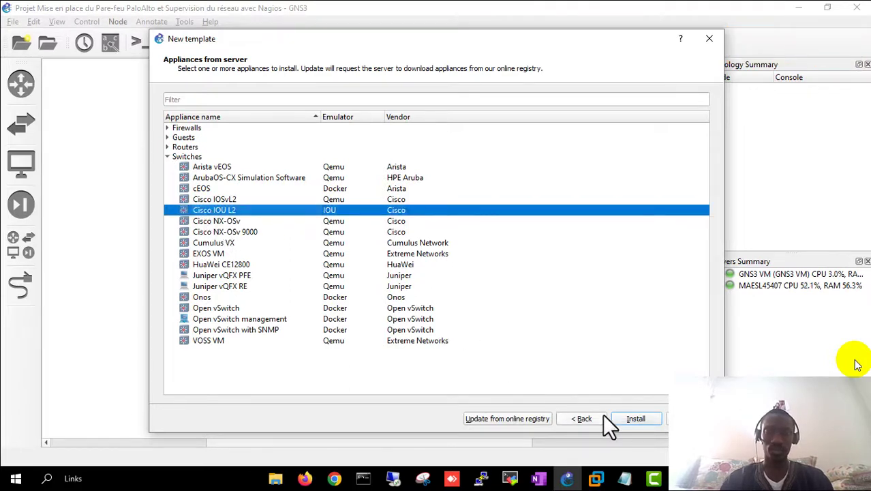
pyautogui.click(637, 418)
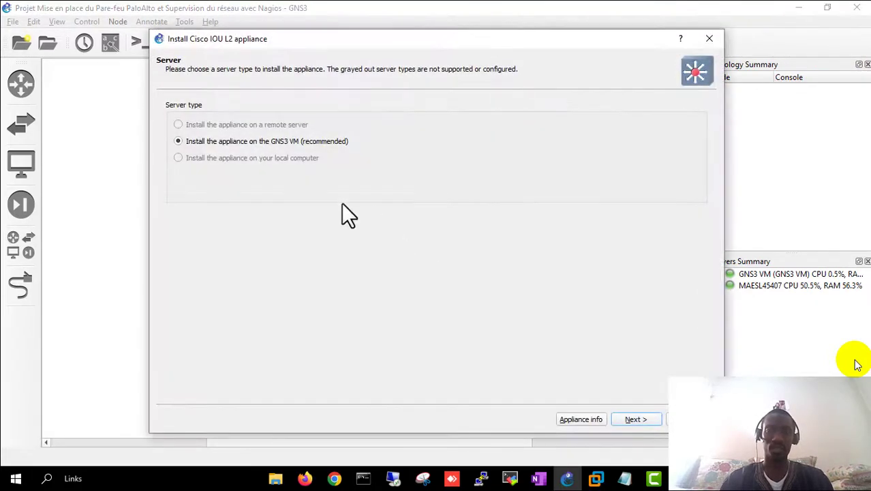
pyautogui.click(640, 419)
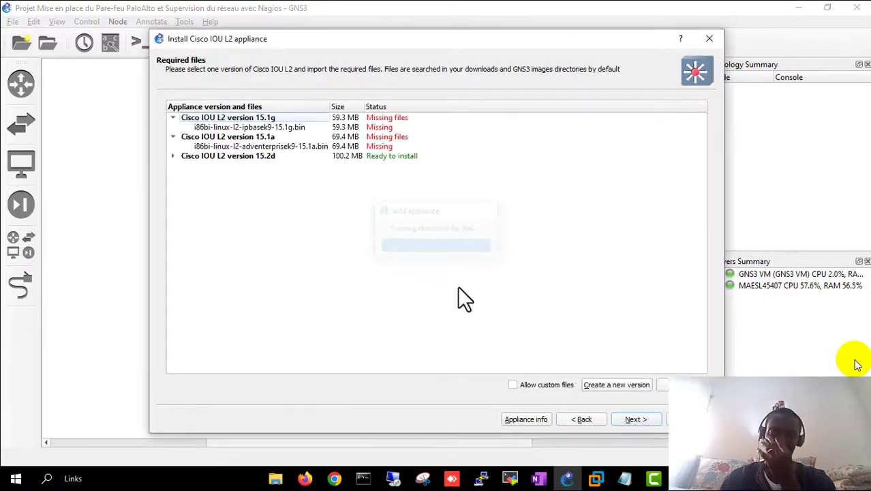
# Examine the required files of the Cisco IOU L2 versions and select i86bi-linux-l2-ipbasek9-15.1g.bin.
pyautogui.click(230, 145)
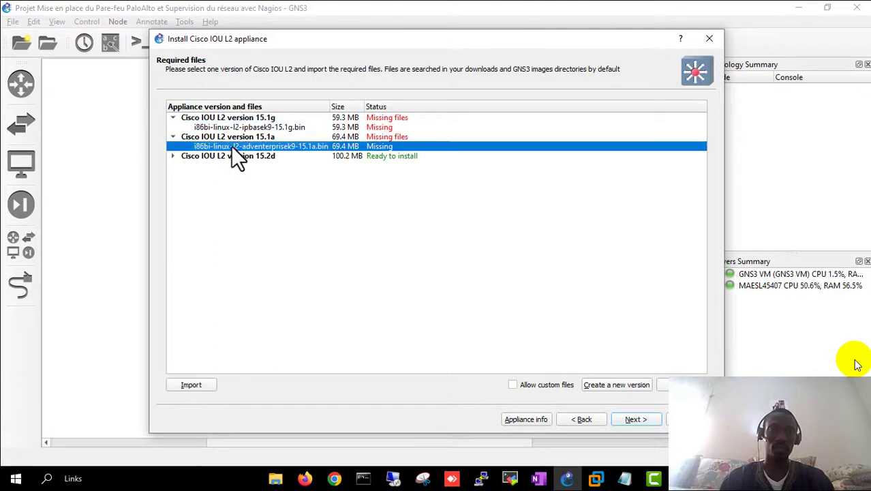
pyautogui.click(221, 128)
pyautogui.click(242, 156)
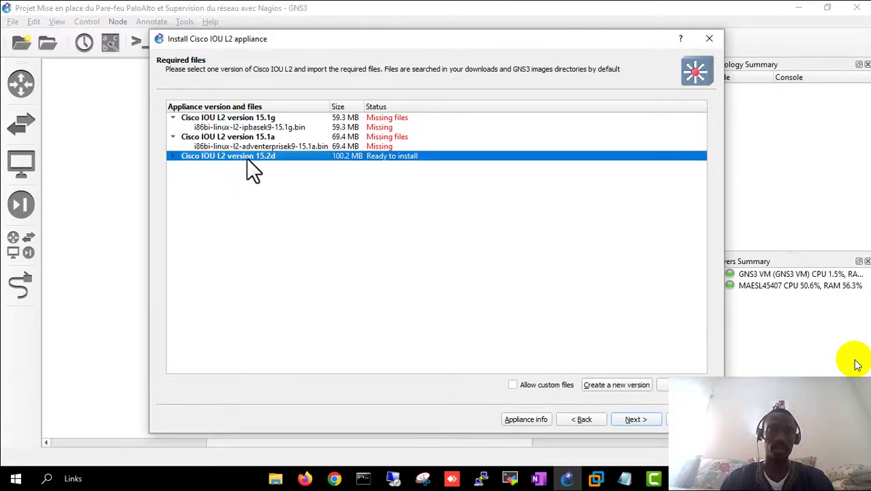
pyautogui.click(228, 127)
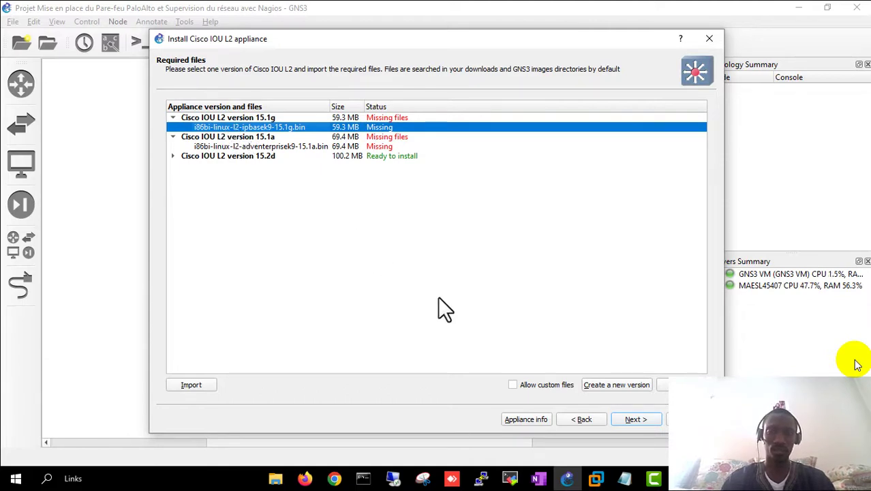
# Switch to Firefox, open Google and search for i86bi-linux-l2-ipbasek9-15.1g.bin.
pyautogui.click(304, 479)
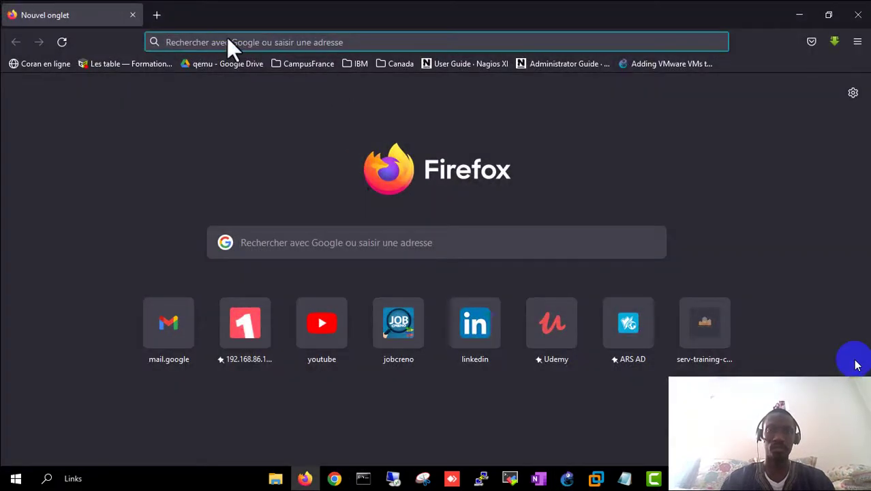
pyautogui.write('go')
pyautogui.press('Return')
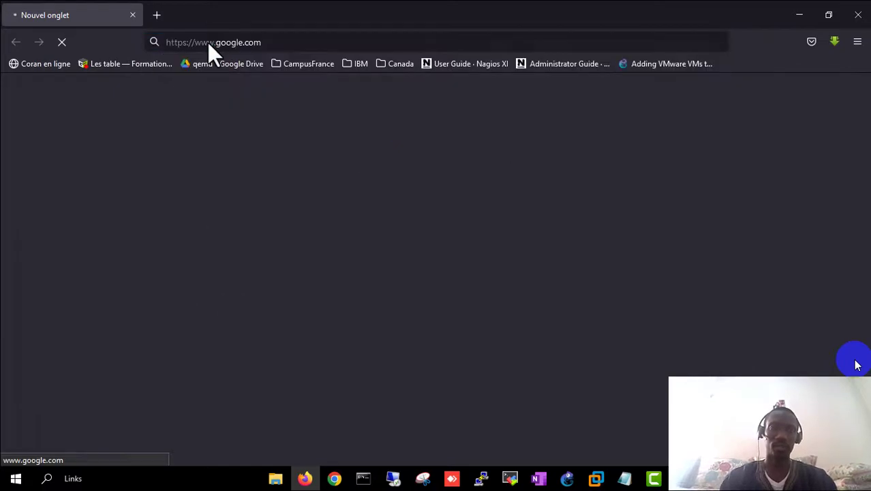
pyautogui.click(311, 178)
pyautogui.write('i86bi-linux-l2-ipbasek9-15.1g.bin')
pyautogui.press('Return')
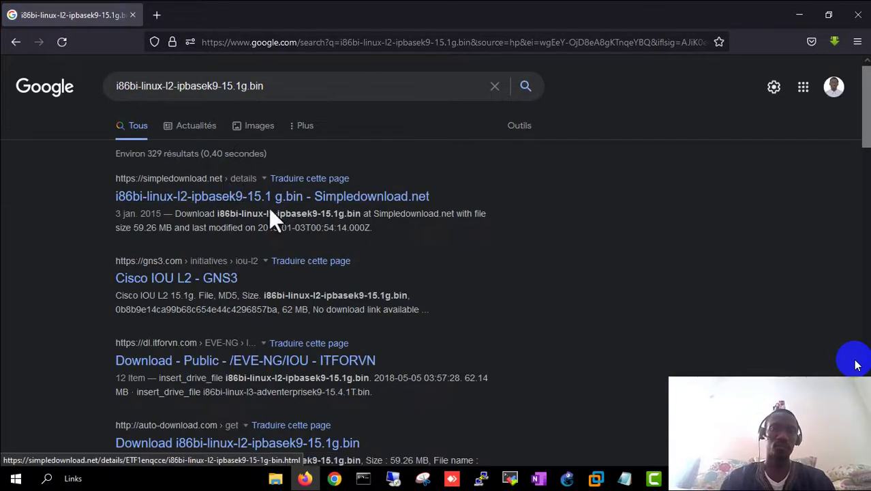
# Open the Simpledownload.net result and start the download of i86bi-linux-l2-ipbasek9-15.1g.bin from its page.
pyautogui.click(176, 193)
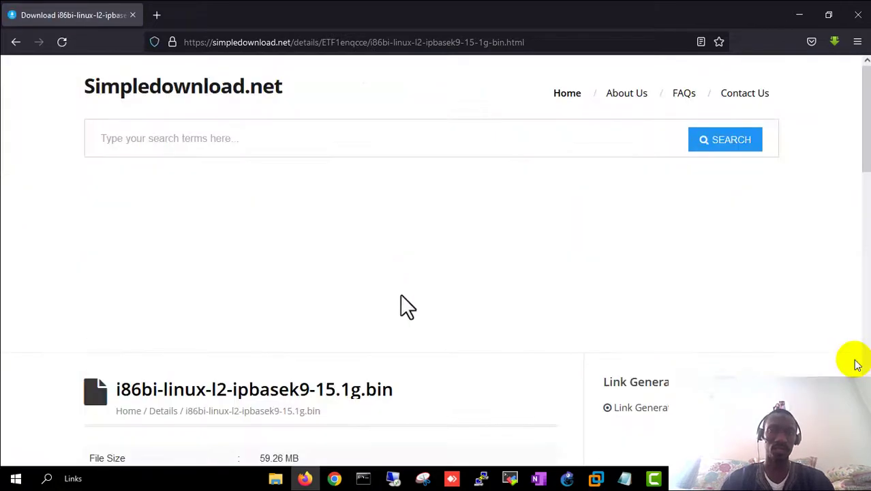
pyautogui.scroll(-5, 400, 305)
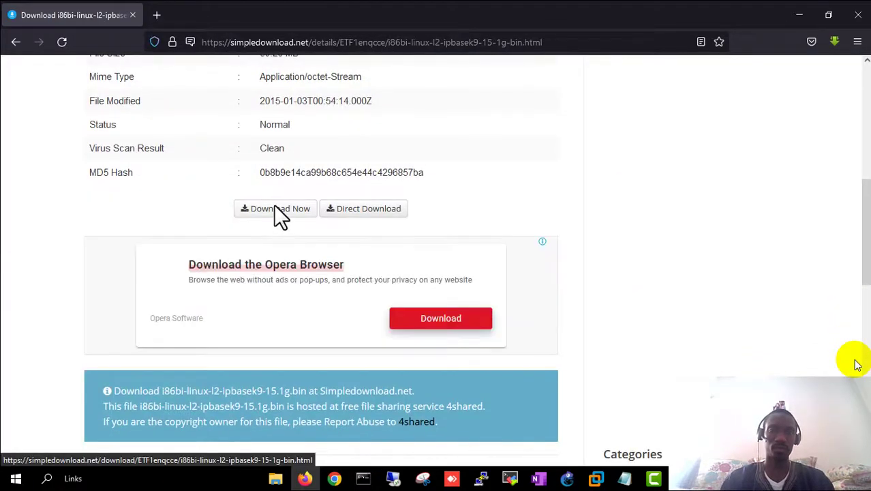
pyautogui.click(275, 207)
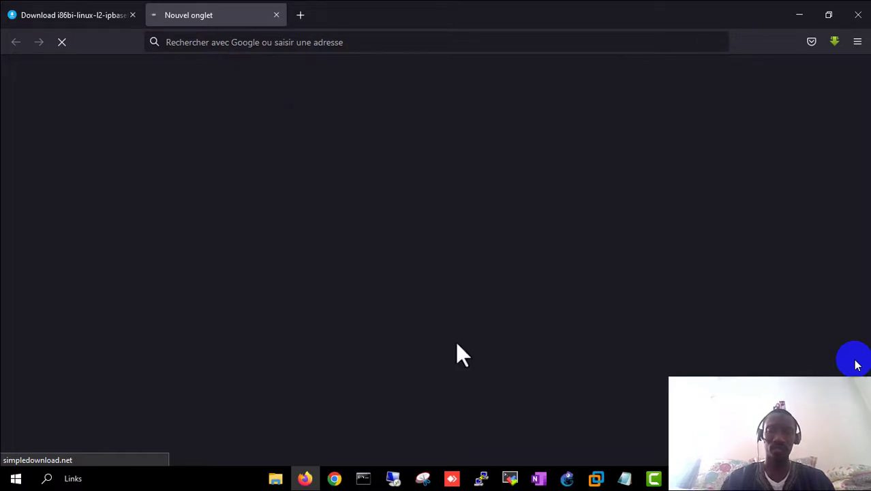
# Switch to GNS3 and view the IOU images folder used to import i86bi-linux-l2-ipbasek9-15.1g.bin.
pyautogui.click(567, 479)
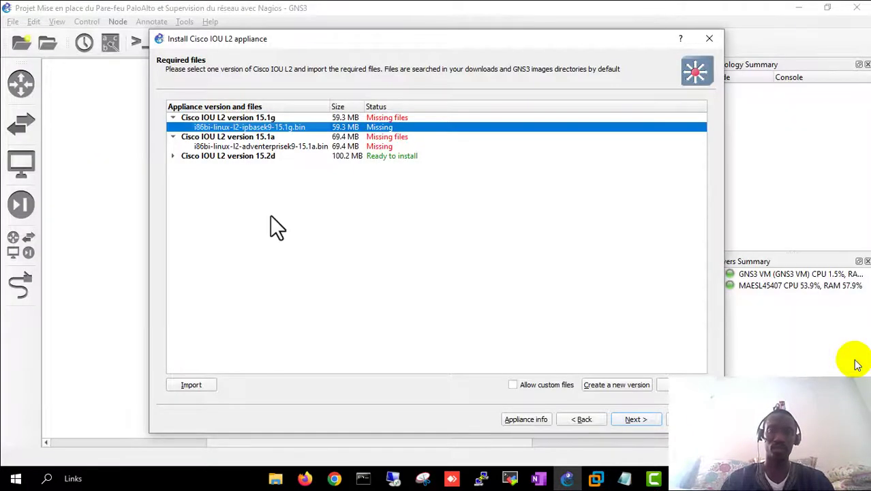
pyautogui.click(184, 387)
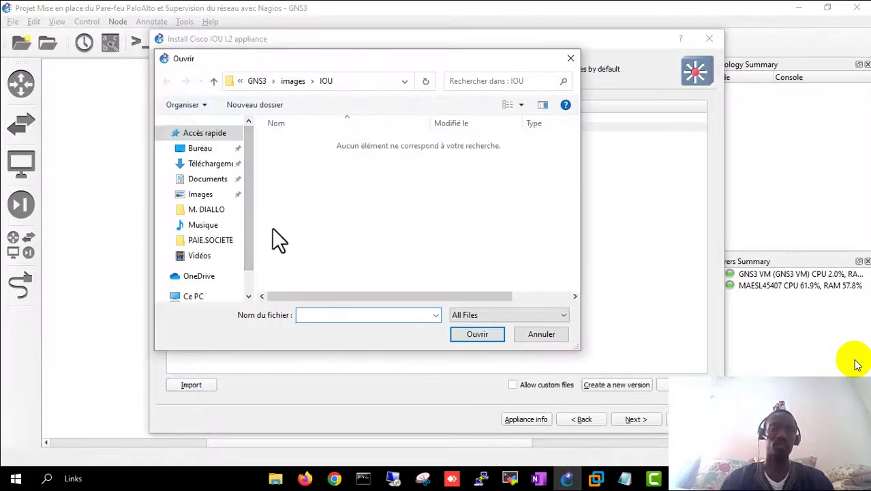
pyautogui.click(540, 335)
# Check the entries for Cisco IOU L2 versions 15.2d, 15.1a and 15.1g, and leave the appliance installation.
pyautogui.click(307, 157)
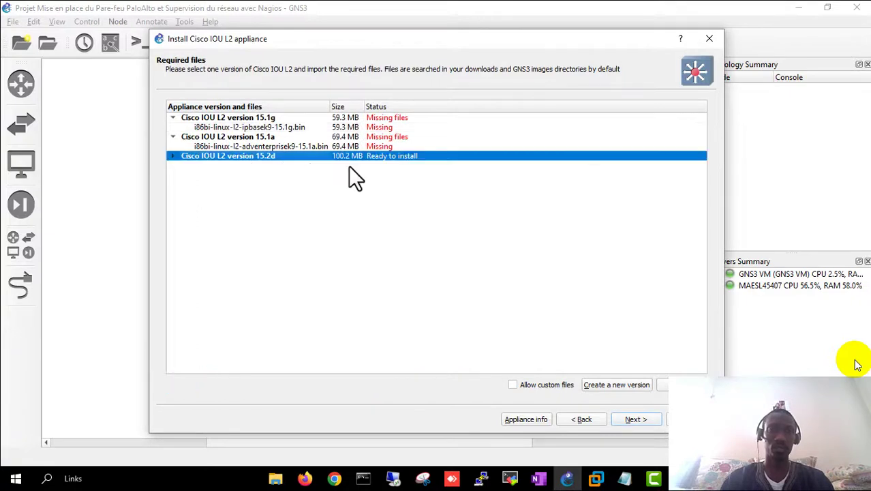
pyautogui.click(361, 148)
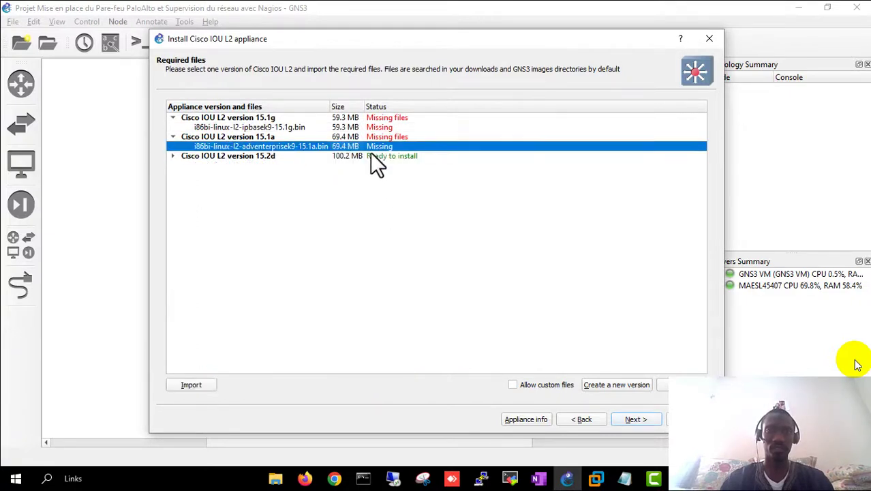
pyautogui.click(287, 128)
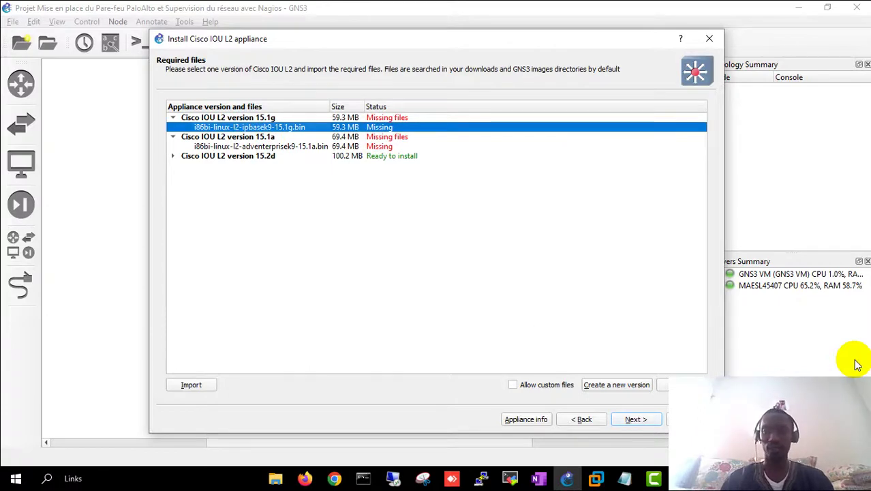
pyautogui.click(633, 417)
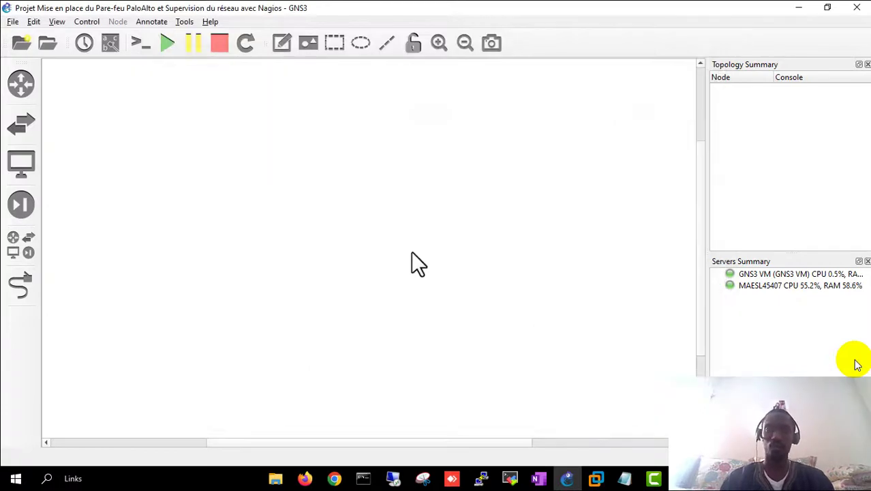
# List the available switch templates in GNS3 and switch to the network diagram in OneNote.
pyautogui.click(19, 129)
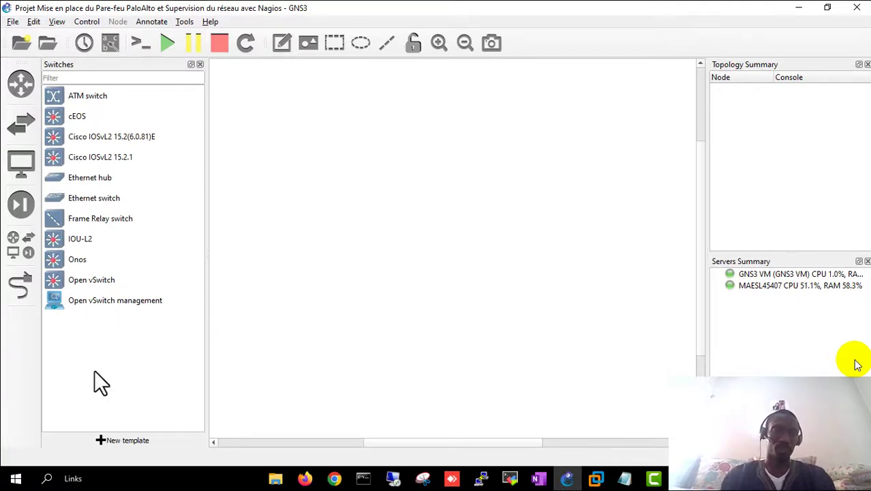
pyautogui.click(538, 478)
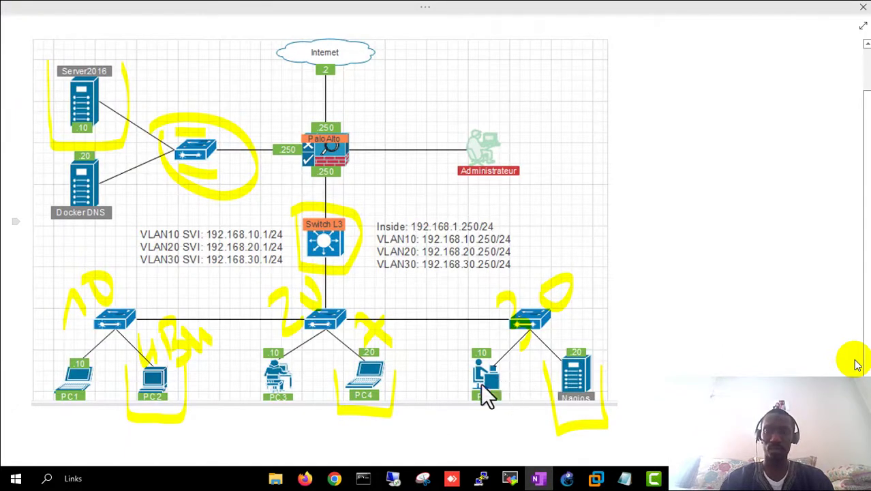
pyautogui.press('Escape')
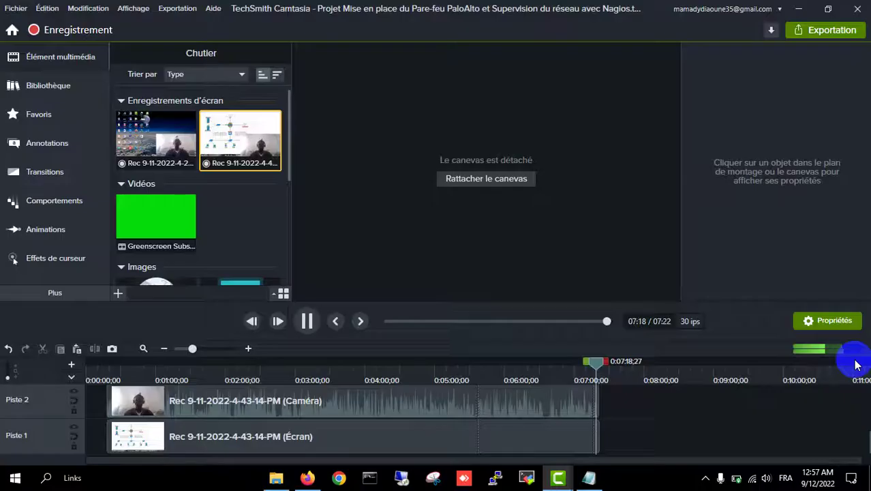
pyautogui.hotkey('alt', 'Tab')
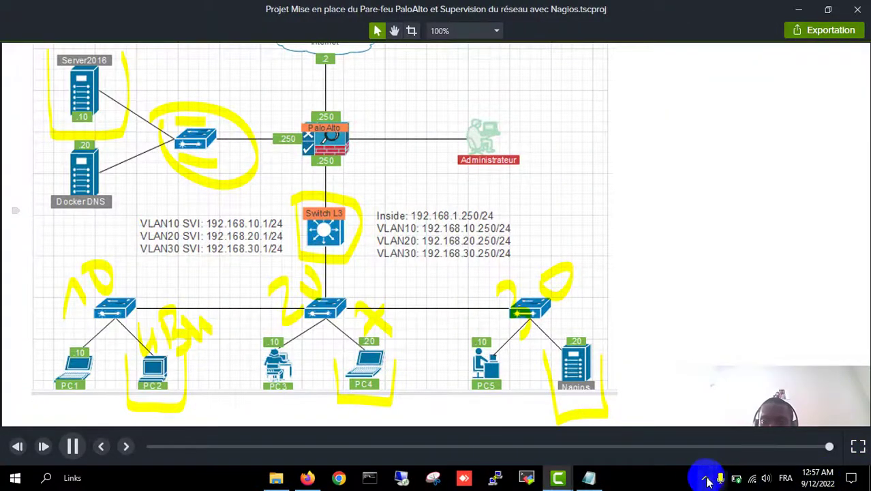